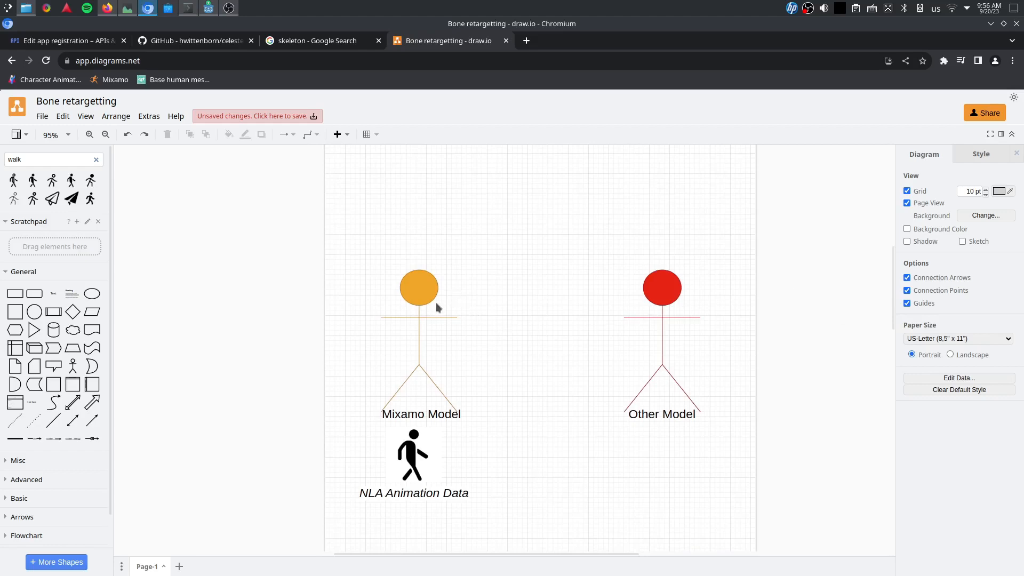
Move the NLA Animation Data icon under Other Model, then back under Mixamo Model.
{"action": "left_click", "coordinate": [446, 347]}
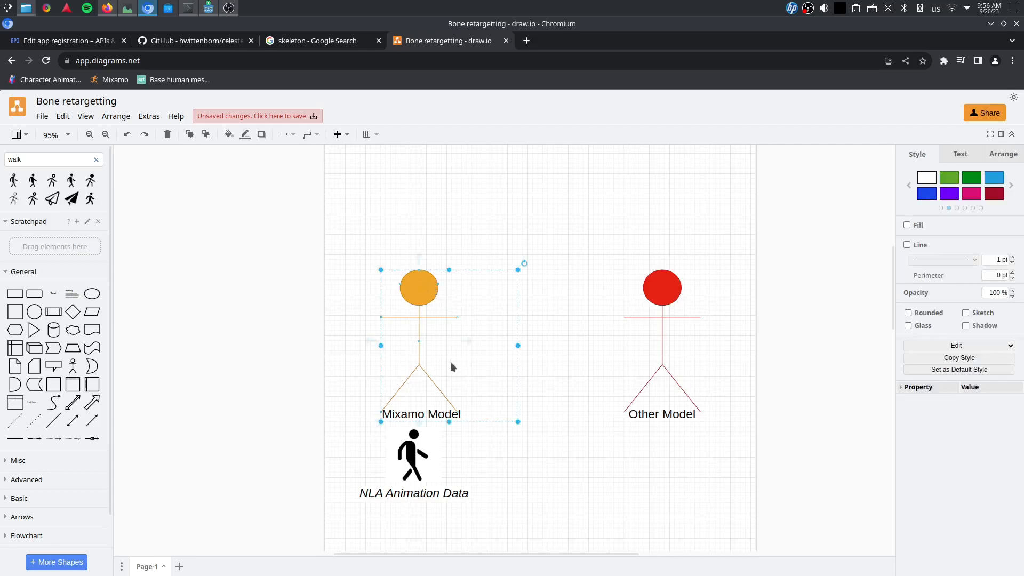
{"action": "left_click", "coordinate": [661, 290]}
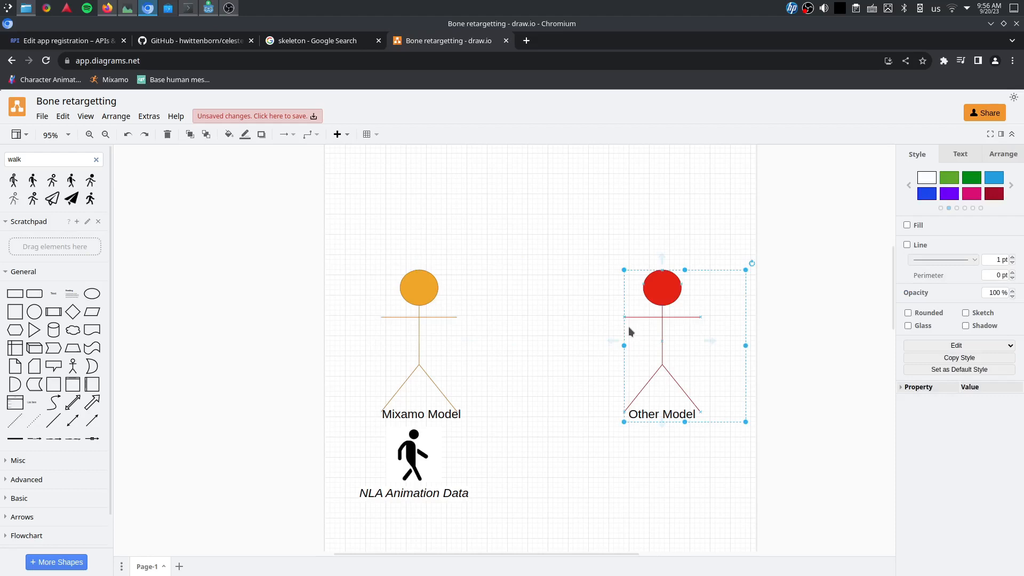
{"action": "left_click", "coordinate": [412, 460]}
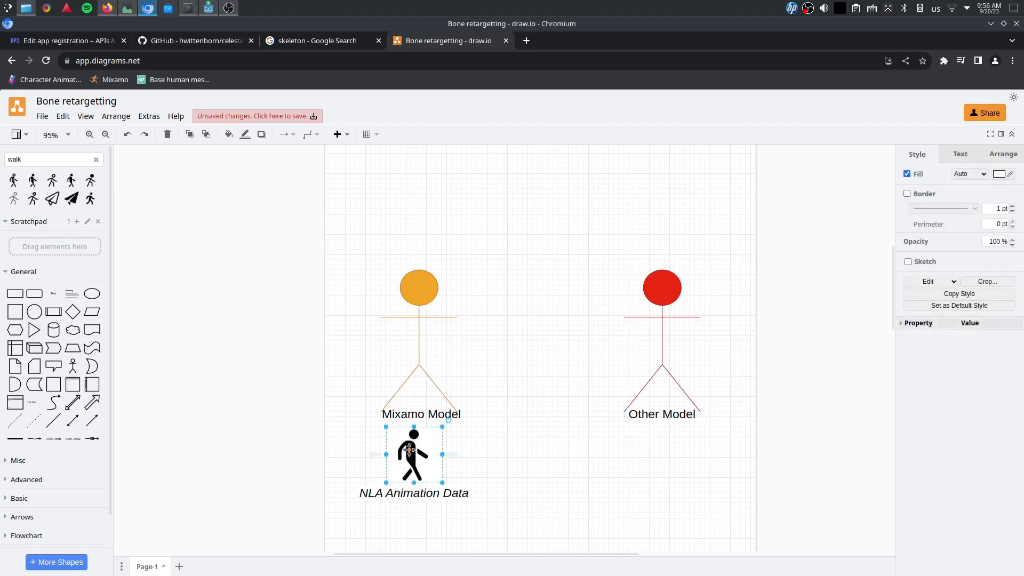
{"action": "left_click_drag", "start_coordinate": [412, 456], "coordinate": [656, 453]}
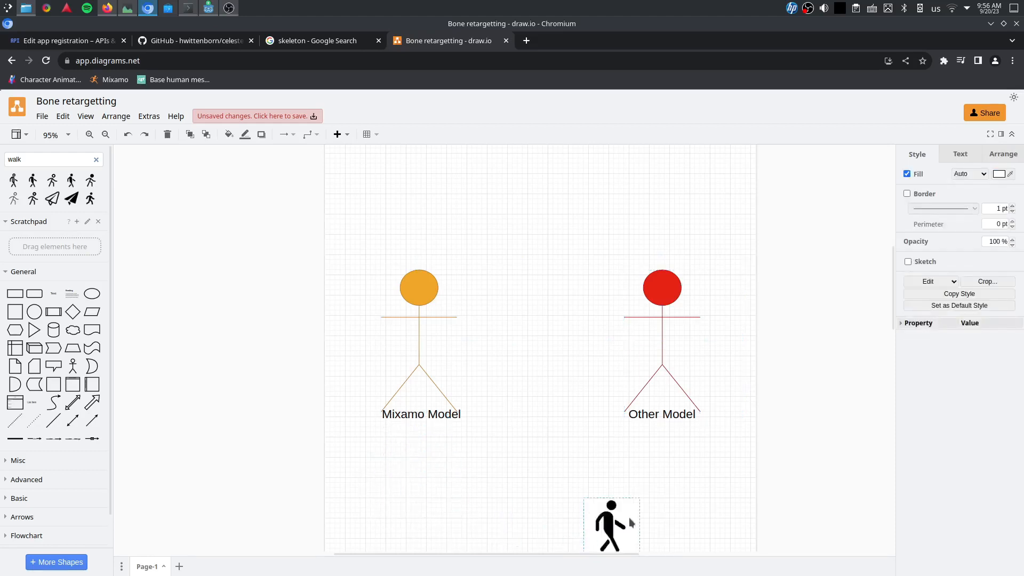
{"action": "left_click", "coordinate": [729, 461]}
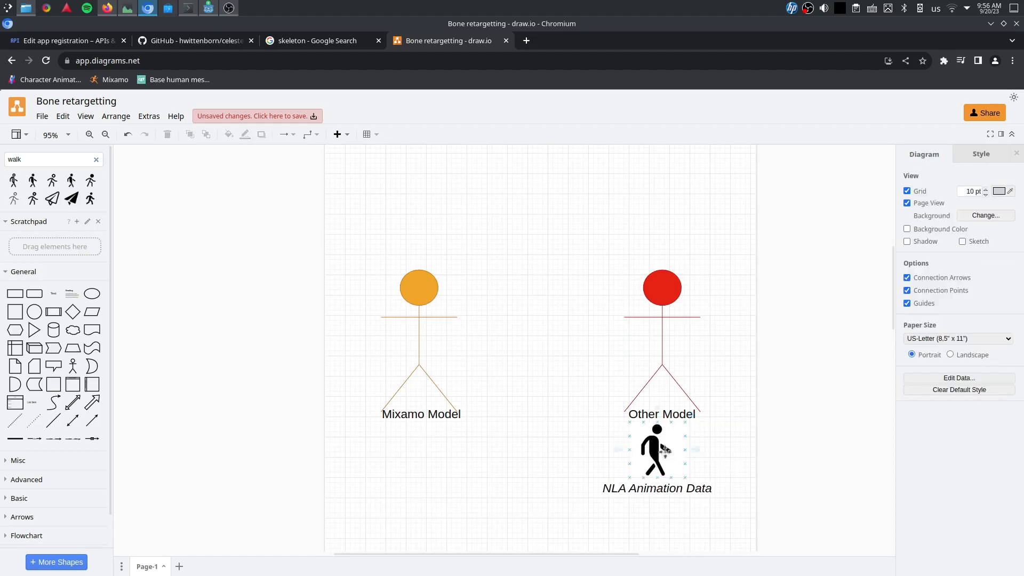
{"action": "mouse_move", "coordinate": [659, 453]}
{"action": "left_mouse_down"}
{"action": "mouse_move", "coordinate": [670, 453]}
{"action": "mouse_move", "coordinate": [422, 457]}
{"action": "left_mouse_up"}
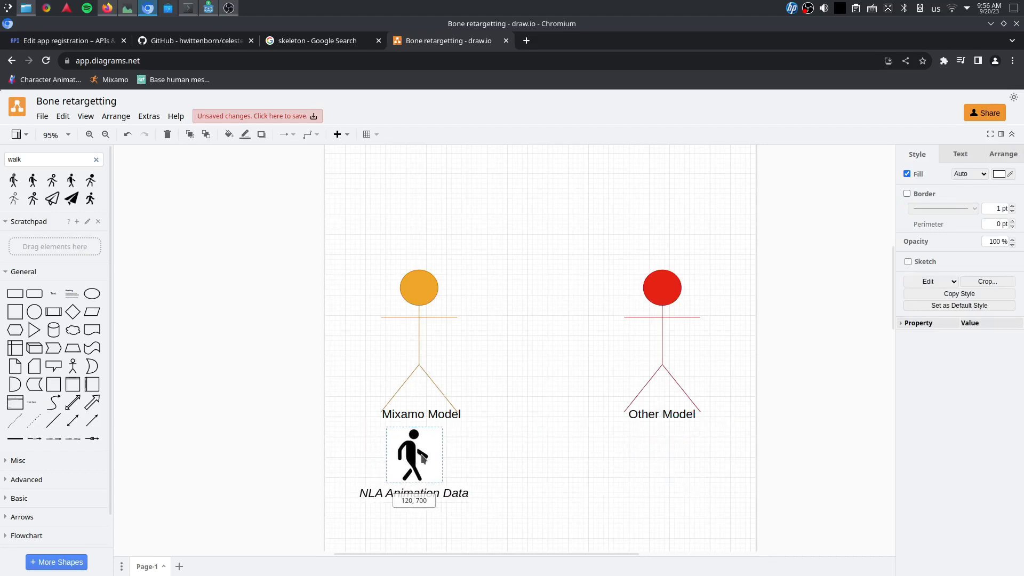
{"action": "left_click_drag", "start_coordinate": [422, 457], "coordinate": [419, 452]}
{"action": "left_click", "coordinate": [550, 434]}
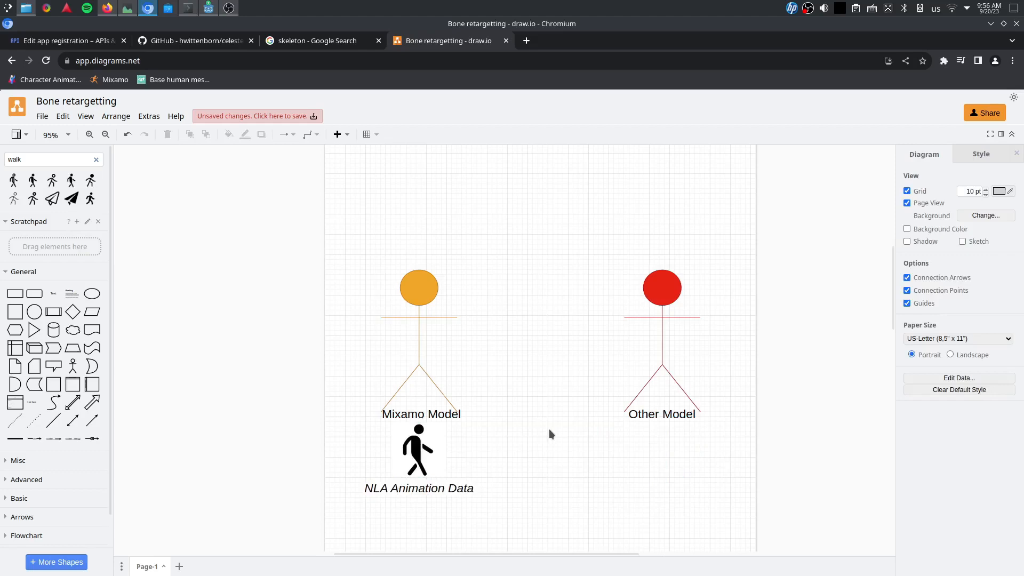
{"action": "scroll", "coordinate": [556, 403], "scroll_direction": "down", "scroll_amount": 3}
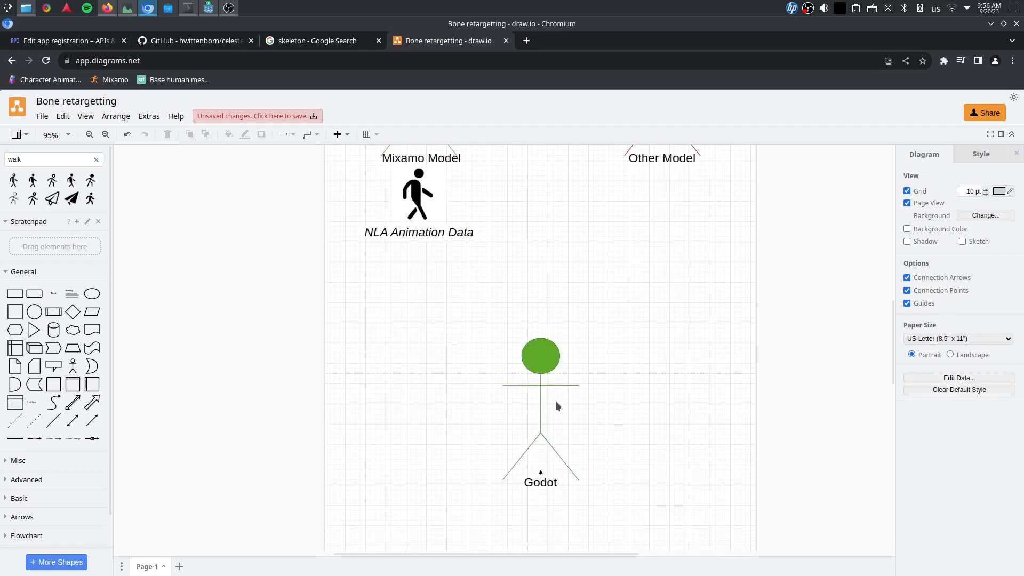
Move the Godot figure above the models and recolour both Mixamo Model and Other Model green.
{"action": "mouse_move", "coordinate": [548, 402]}
{"action": "left_mouse_down"}
{"action": "mouse_move", "coordinate": [510, 290]}
{"action": "mouse_move", "coordinate": [546, 240]}
{"action": "left_mouse_up"}
{"action": "left_click", "coordinate": [546, 451]}
{"action": "scroll", "coordinate": [547, 452], "scroll_direction": "down", "scroll_amount": 2}
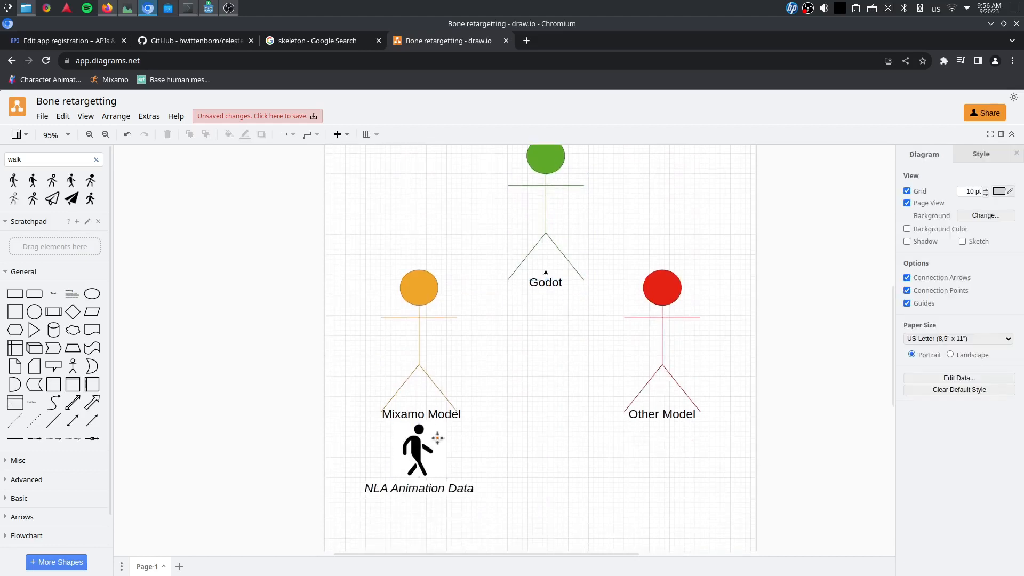
{"action": "left_click_drag", "start_coordinate": [432, 492], "coordinate": [415, 460]}
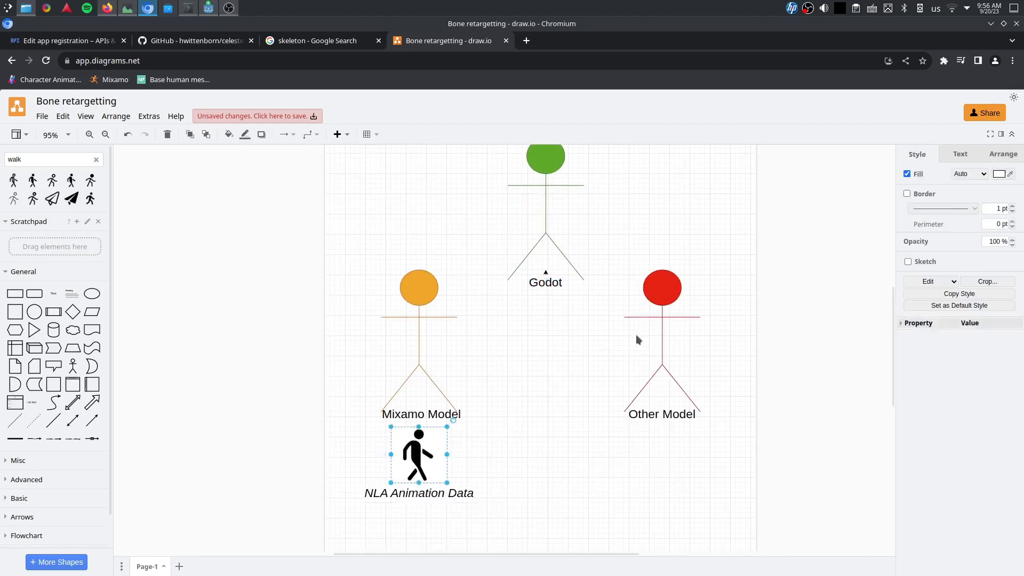
{"action": "left_click", "coordinate": [664, 297]}
{"action": "left_click", "coordinate": [665, 298]}
{"action": "left_click", "coordinate": [949, 180]}
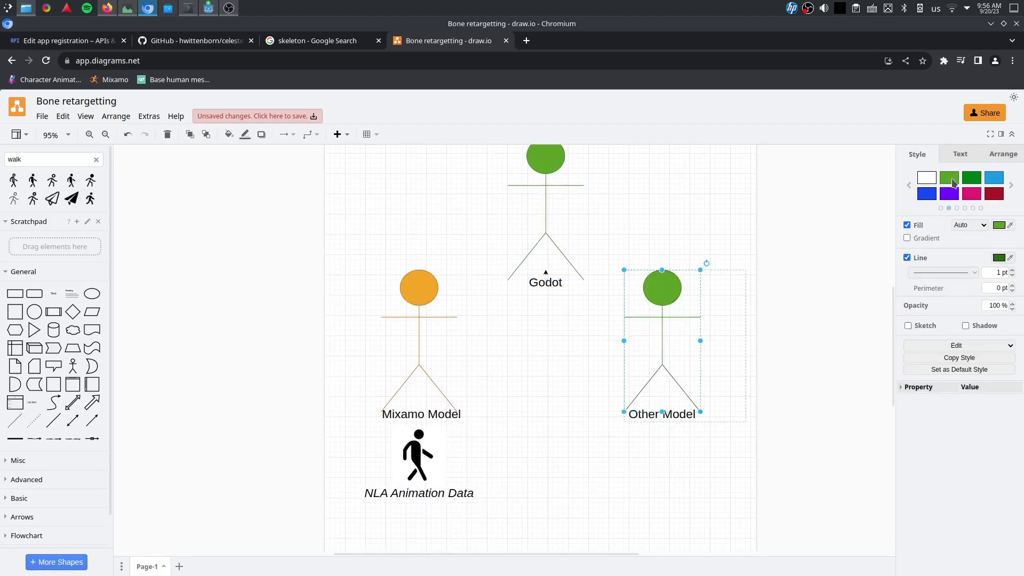
{"action": "scroll", "coordinate": [718, 324], "scroll_direction": "up", "scroll_amount": 2}
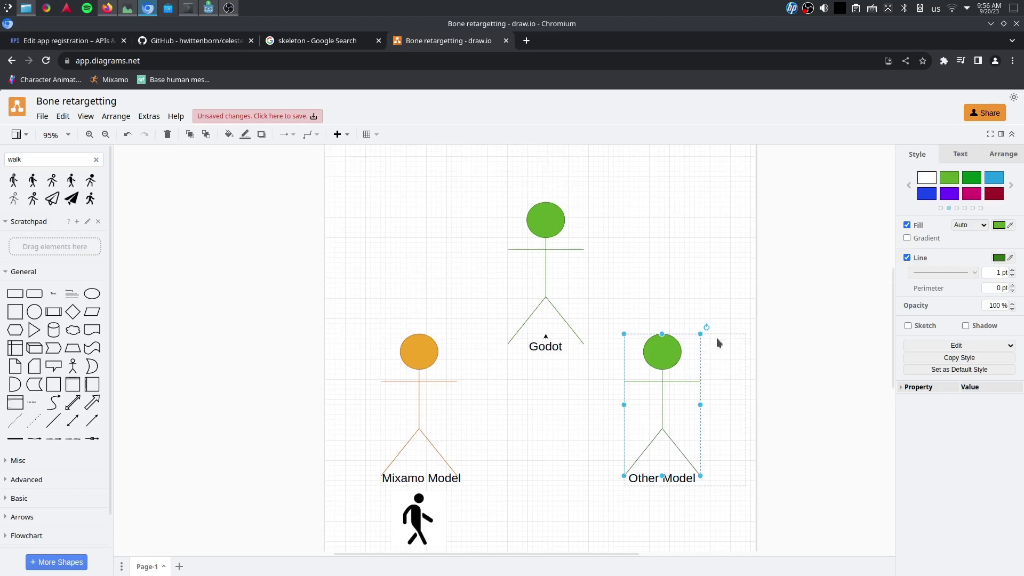
{"action": "left_click", "coordinate": [420, 356]}
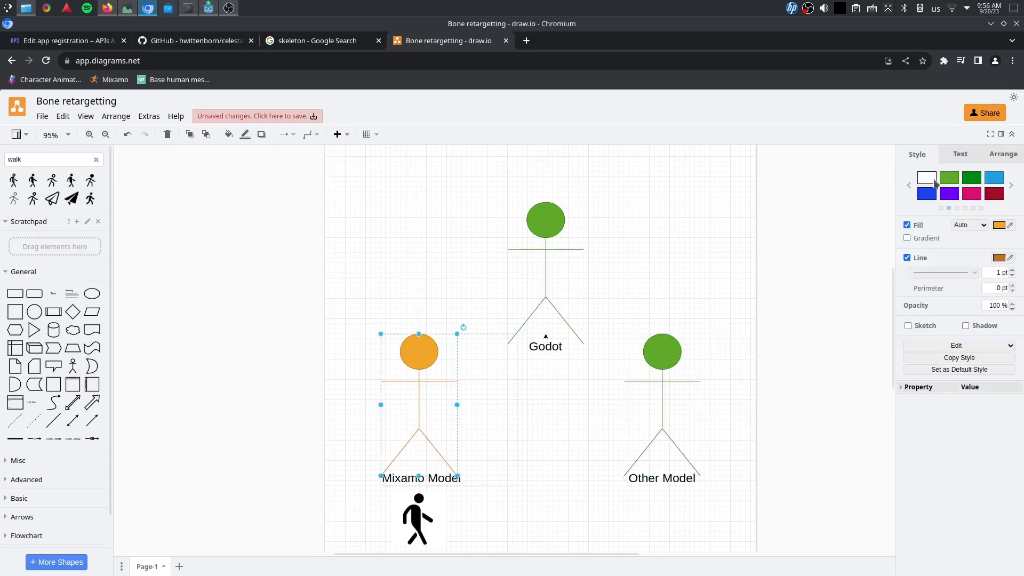
{"action": "left_click", "coordinate": [950, 180]}
{"action": "scroll", "coordinate": [560, 360], "scroll_direction": "down", "scroll_amount": 2}
Fill the NLA Animation Data icon light green and centre it between the models under Godot.
{"action": "left_click", "coordinate": [418, 456]}
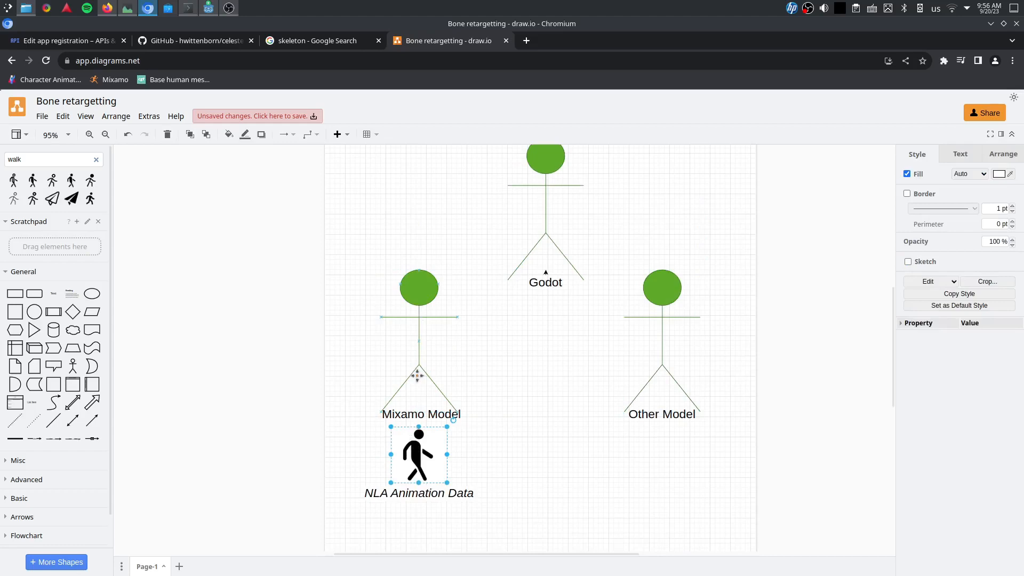
{"action": "left_click", "coordinate": [999, 174]}
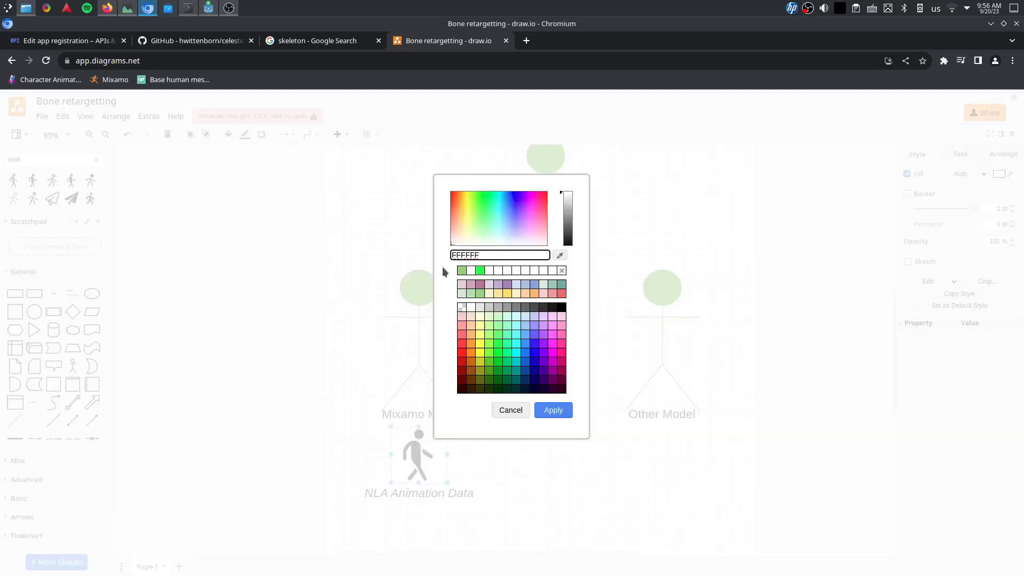
{"action": "left_click", "coordinate": [462, 272]}
{"action": "left_click", "coordinate": [554, 410]}
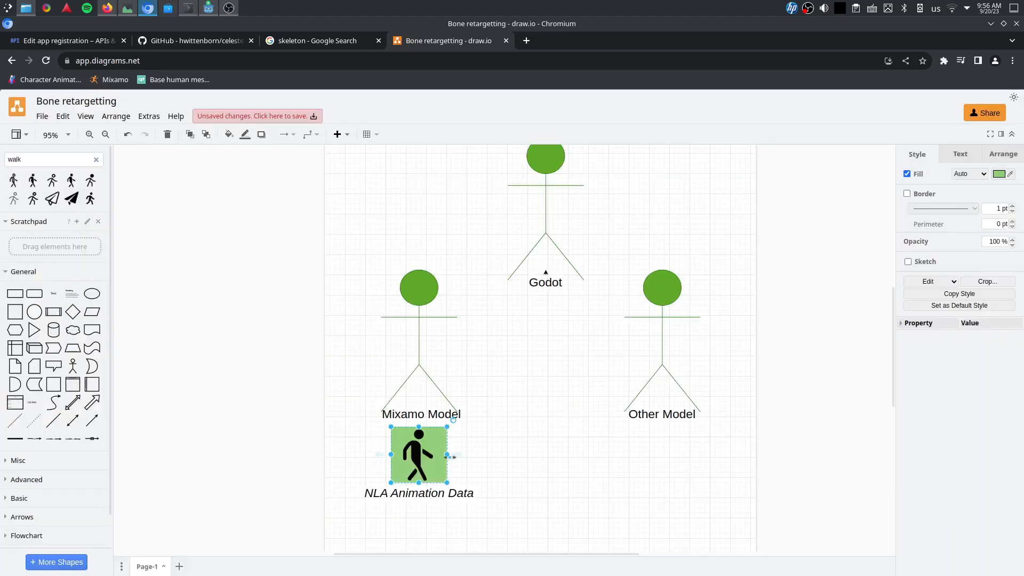
{"action": "mouse_move", "coordinate": [413, 452]}
{"action": "left_mouse_down"}
{"action": "mouse_move", "coordinate": [417, 472]}
{"action": "mouse_move", "coordinate": [539, 479]}
{"action": "mouse_move", "coordinate": [539, 341]}
{"action": "left_mouse_up"}
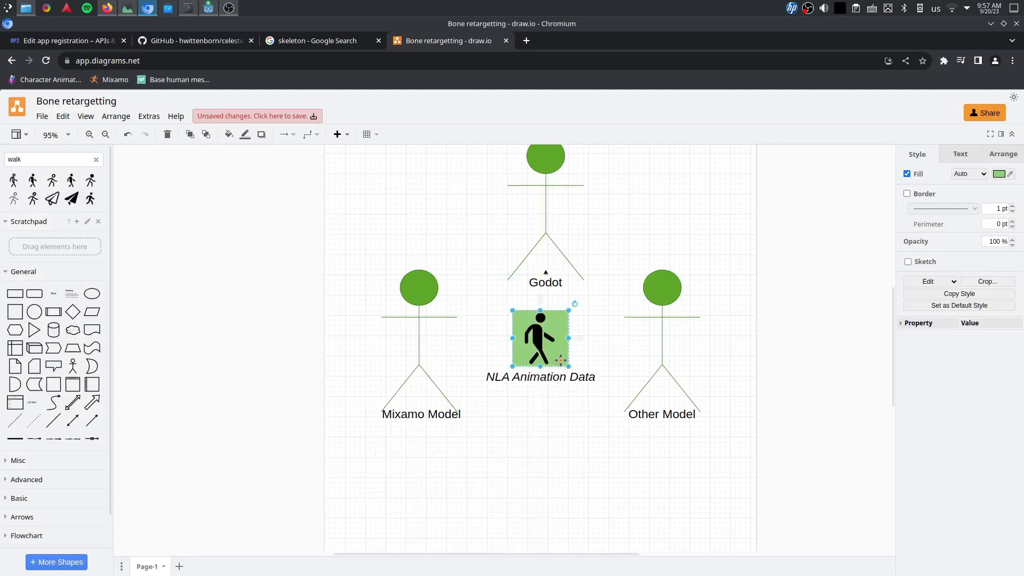
{"action": "scroll", "coordinate": [539, 341], "scroll_direction": "up", "scroll_amount": 2}
{"action": "left_click_drag", "start_coordinate": [530, 400], "coordinate": [545, 398]}
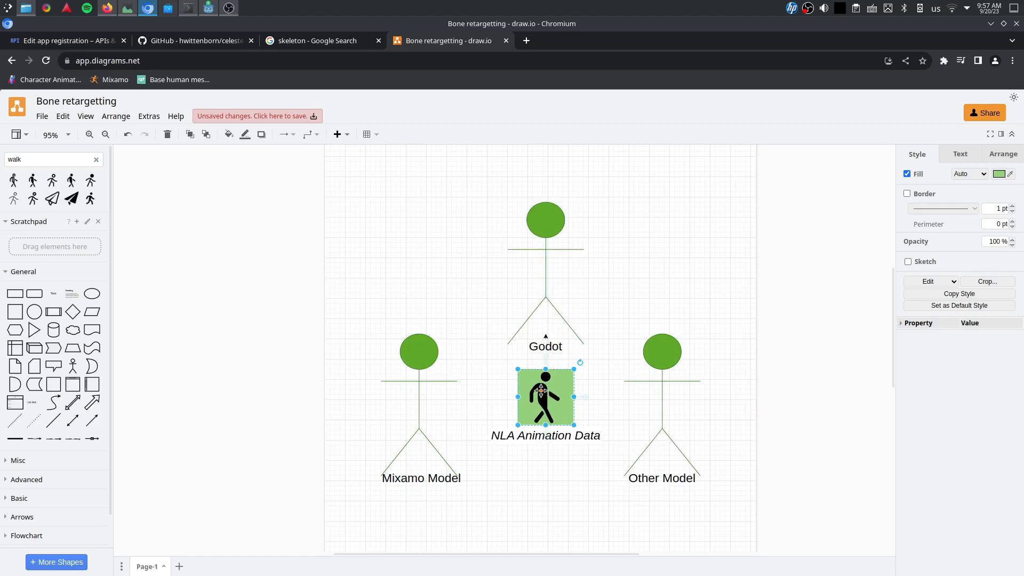
{"action": "mouse_move", "coordinate": [542, 390]}
{"action": "left_mouse_down"}
{"action": "mouse_move", "coordinate": [655, 392]}
{"action": "mouse_move", "coordinate": [566, 300]}
{"action": "mouse_move", "coordinate": [420, 402]}
{"action": "mouse_move", "coordinate": [548, 399]}
{"action": "left_mouse_up"}
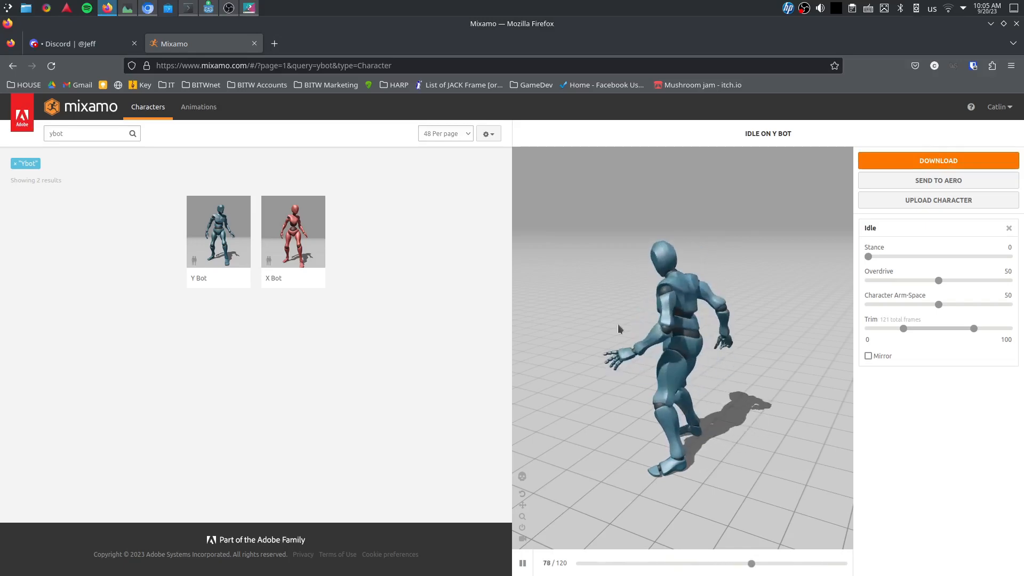
Download the Idle animation on Y Bot as FBX Binary with skin.
{"action": "left_click", "coordinate": [938, 161]}
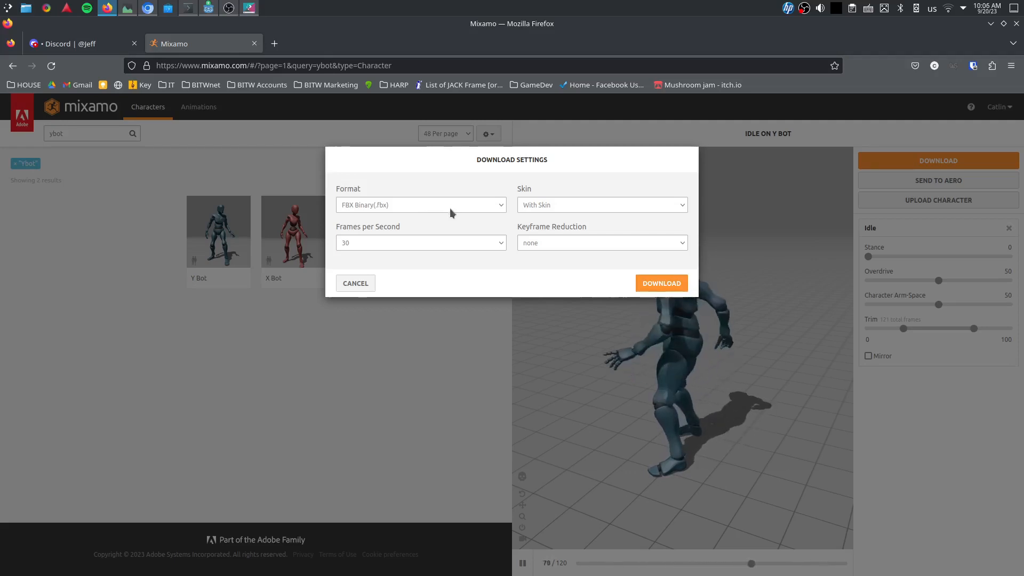
{"action": "left_click", "coordinate": [661, 284]}
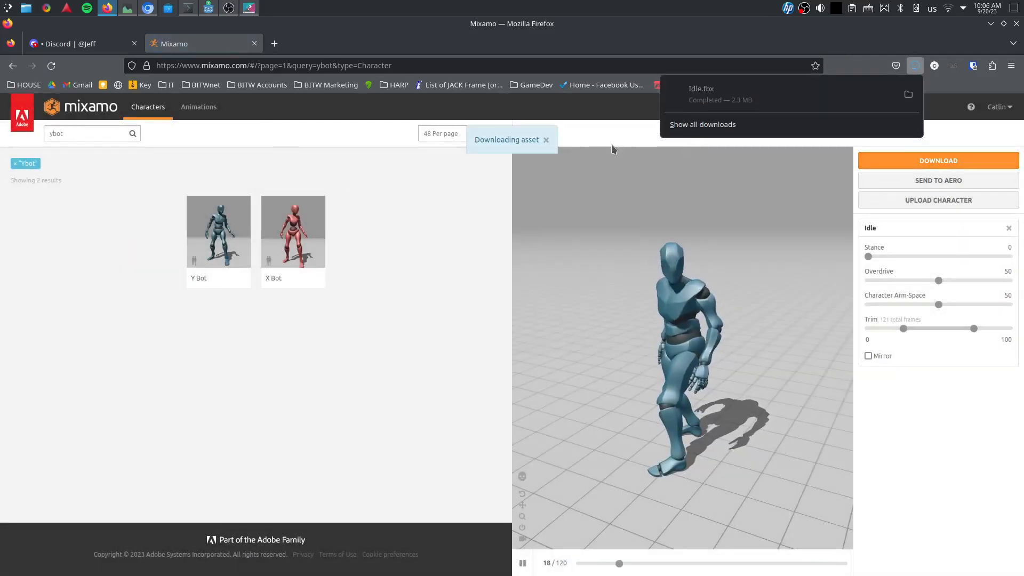
Launch Blender, import Idle.fbx from Downloads and play the Y Bot idle animation.
{"action": "key", "text": "super"}
{"action": "type", "text": "blender"}
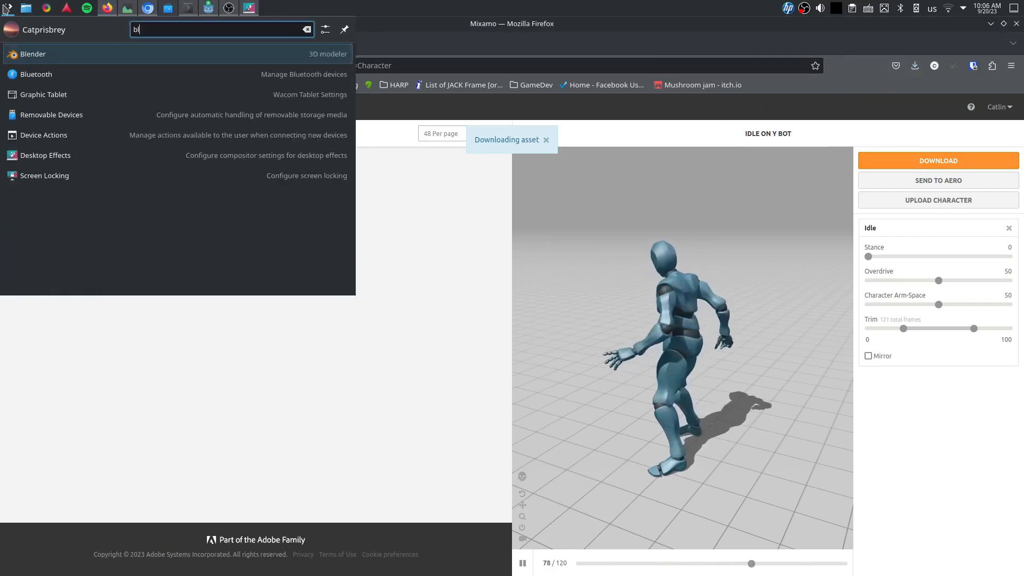
{"action": "key", "text": "Return"}
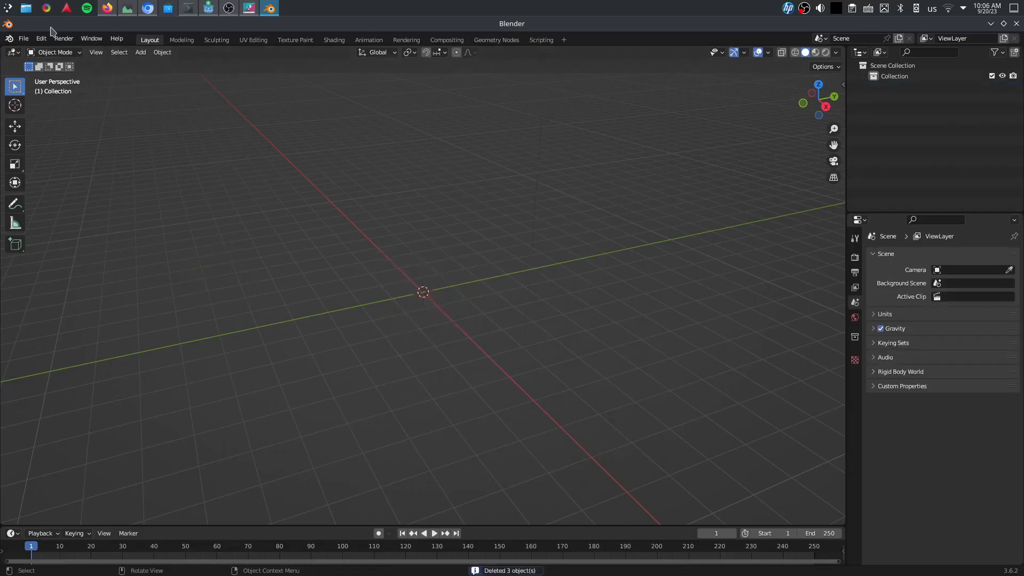
{"action": "left_click", "coordinate": [24, 39]}
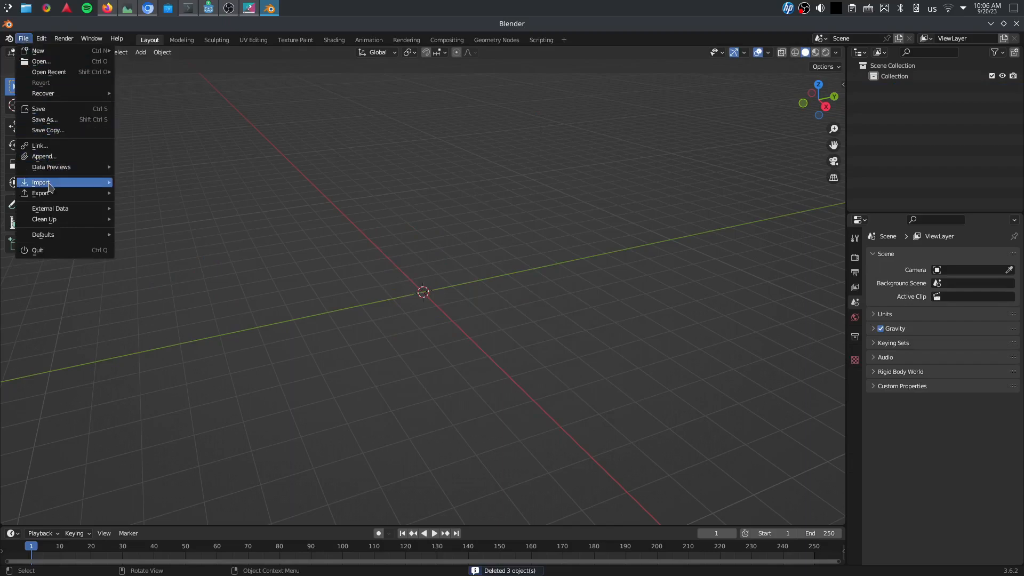
{"action": "mouse_move", "coordinate": [40, 183]}
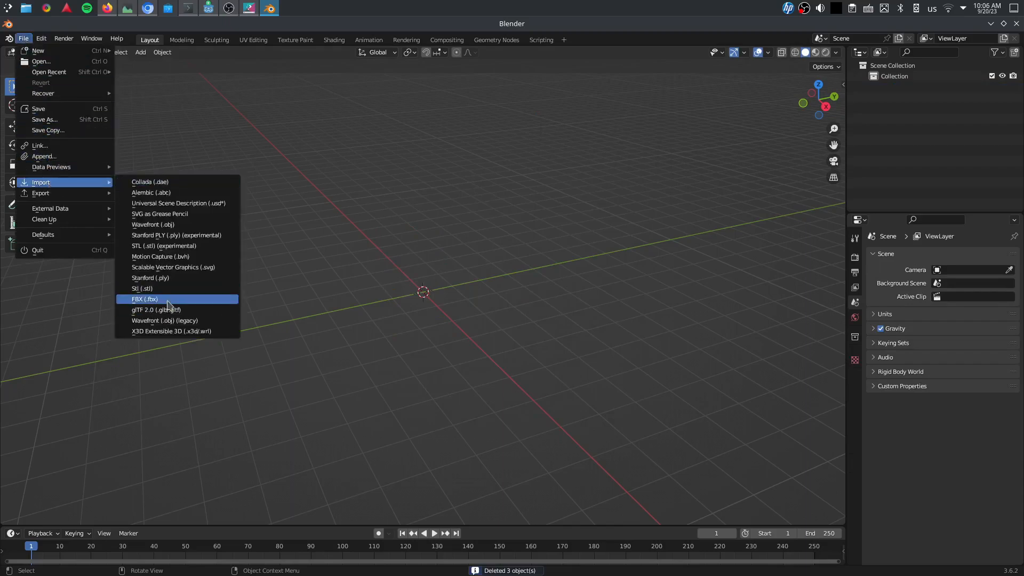
{"action": "left_click", "coordinate": [145, 300]}
{"action": "left_click", "coordinate": [269, 273]}
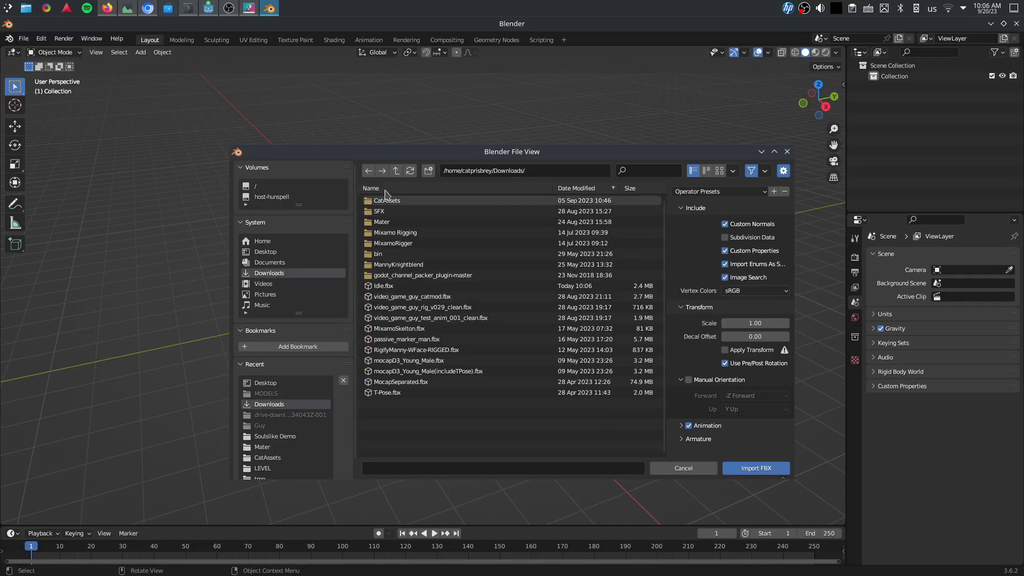
{"action": "left_click", "coordinate": [385, 286]}
{"action": "left_click", "coordinate": [755, 468]}
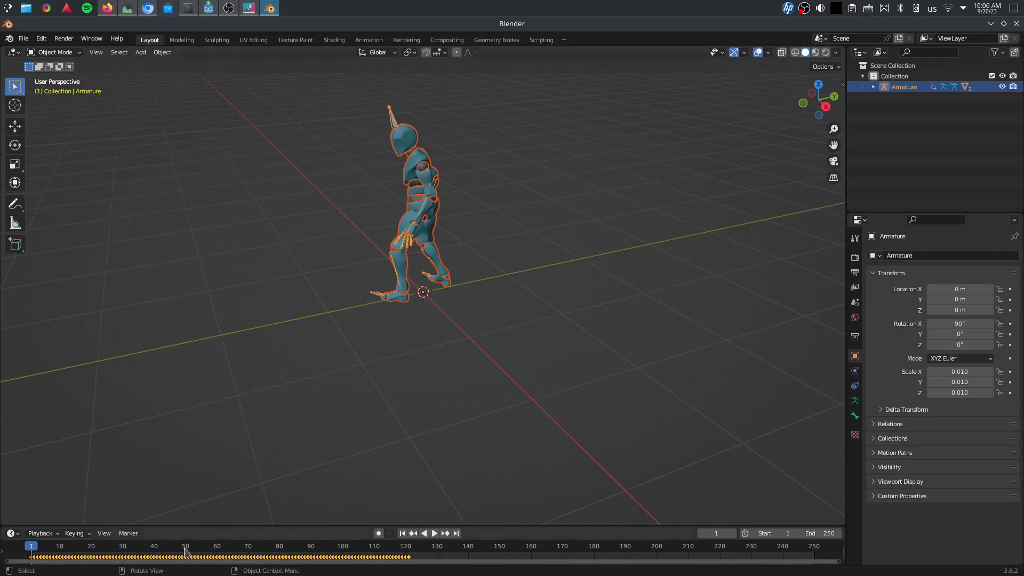
{"action": "key", "text": "space"}
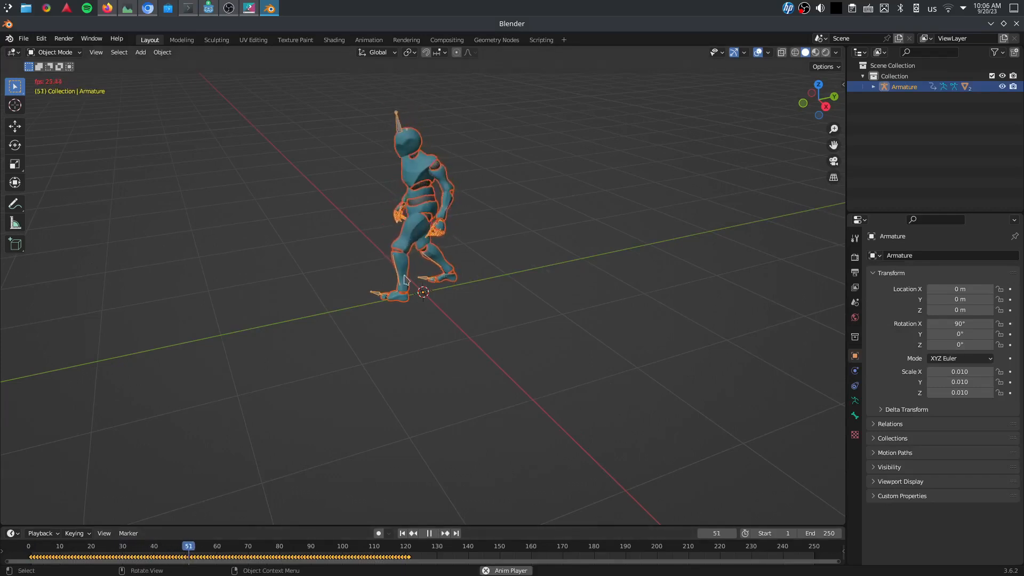
{"action": "left_click", "coordinate": [25, 39]}
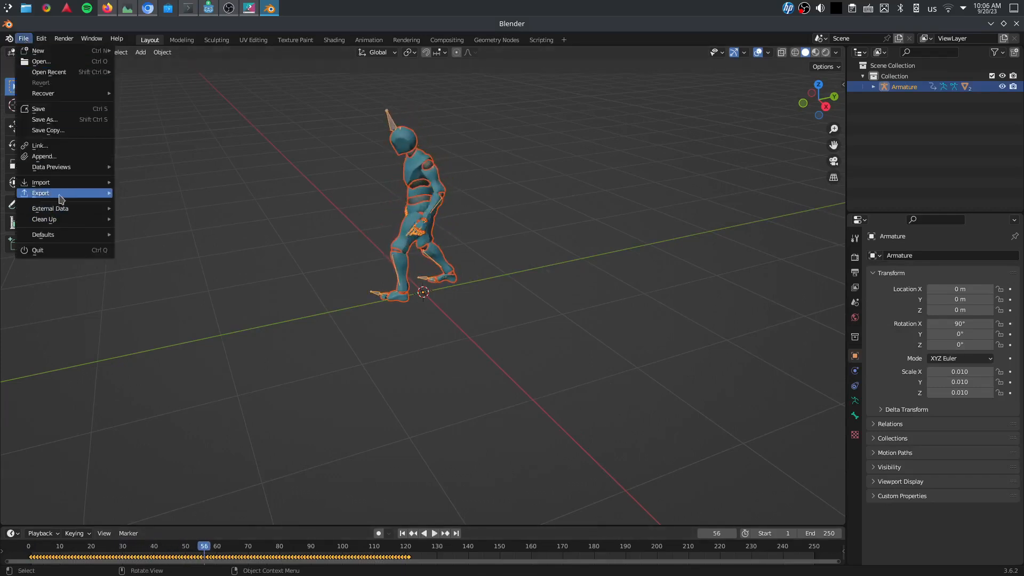
Export the scene as glTF 2.0 named Testidle.glb into Downloads.
{"action": "mouse_move", "coordinate": [42, 193]}
{"action": "left_click", "coordinate": [167, 310]}
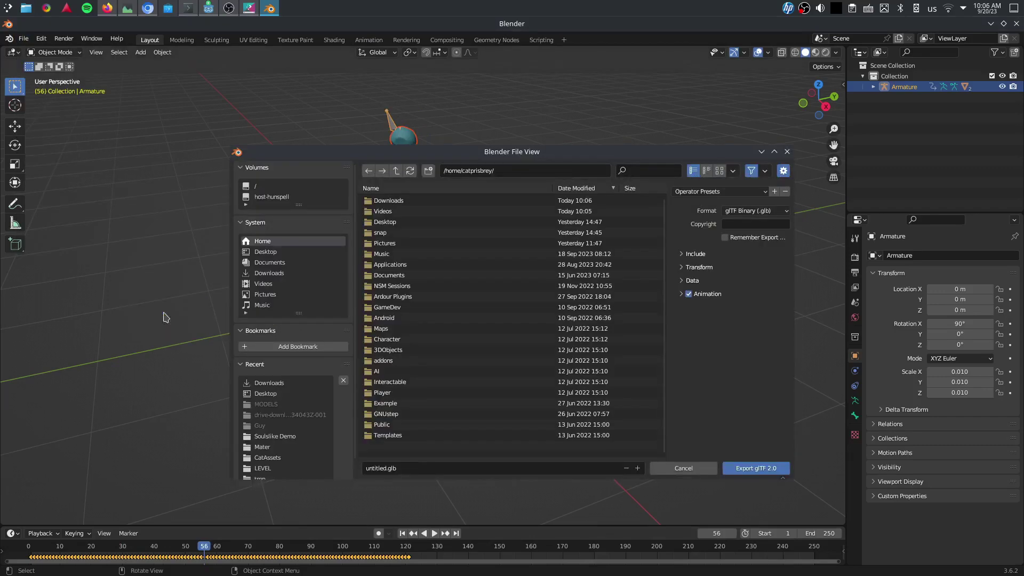
{"action": "left_click", "coordinate": [269, 273]}
{"action": "left_click", "coordinate": [383, 470]}
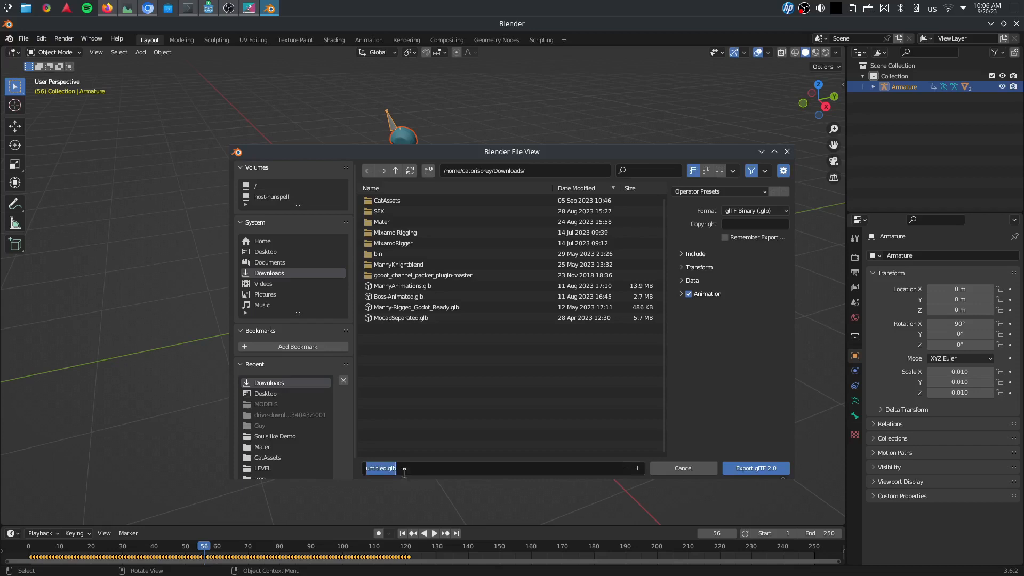
{"action": "key", "text": "End"}
{"action": "key", "text": "ctrl+BackSpace"}
{"action": "type", "text": "T"}
{"action": "left_click", "coordinate": [746, 467]}
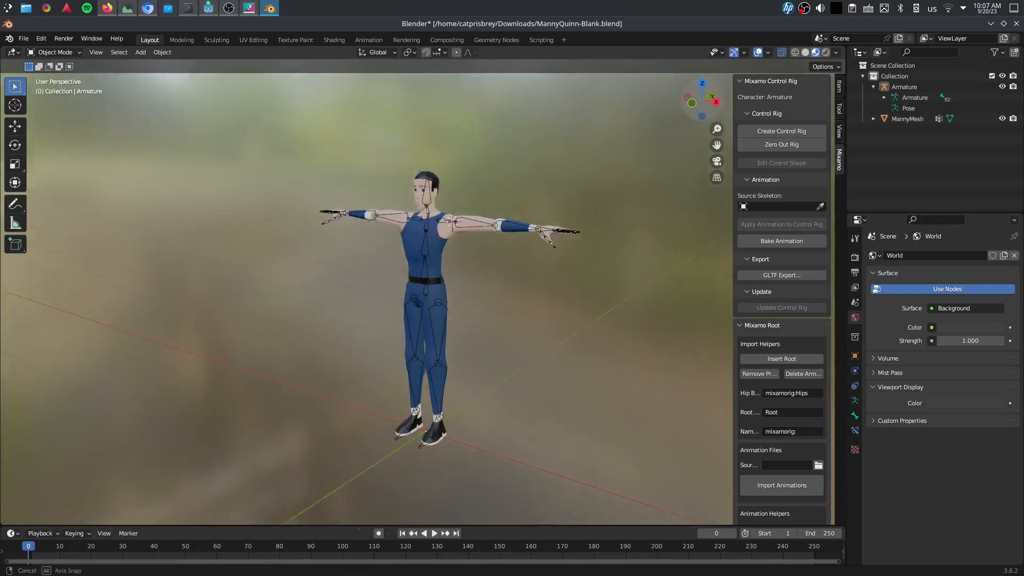
Orbit the viewport to inspect the Manny rig from the front and an angle.
{"action": "mouse_move", "coordinate": [629, 139]}
{"action": "middle_mouse_down"}
{"action": "mouse_move", "coordinate": [400, 160]}
{"action": "mouse_move", "coordinate": [690, 96]}
{"action": "middle_mouse_up"}
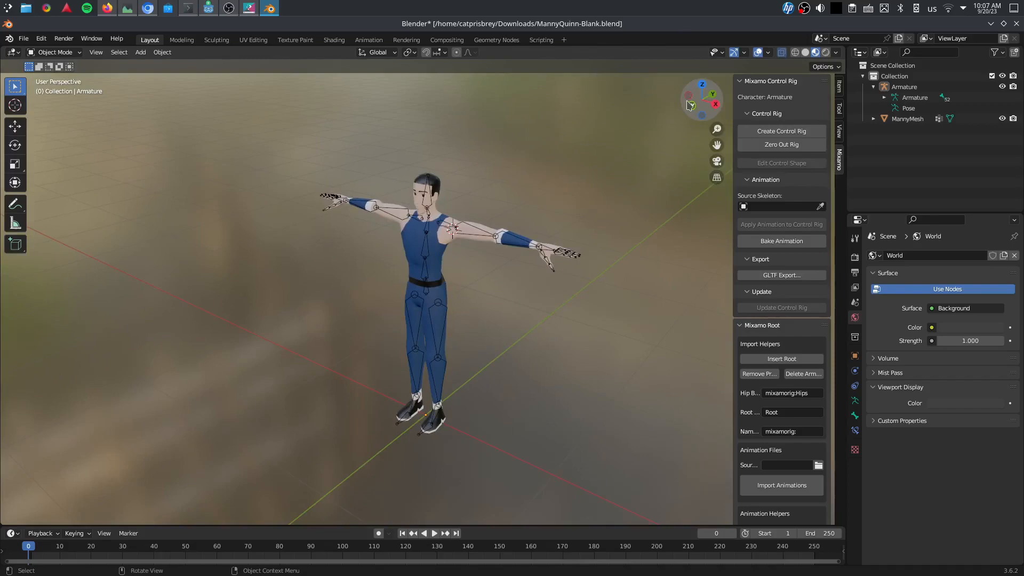
{"action": "left_click", "coordinate": [700, 112]}
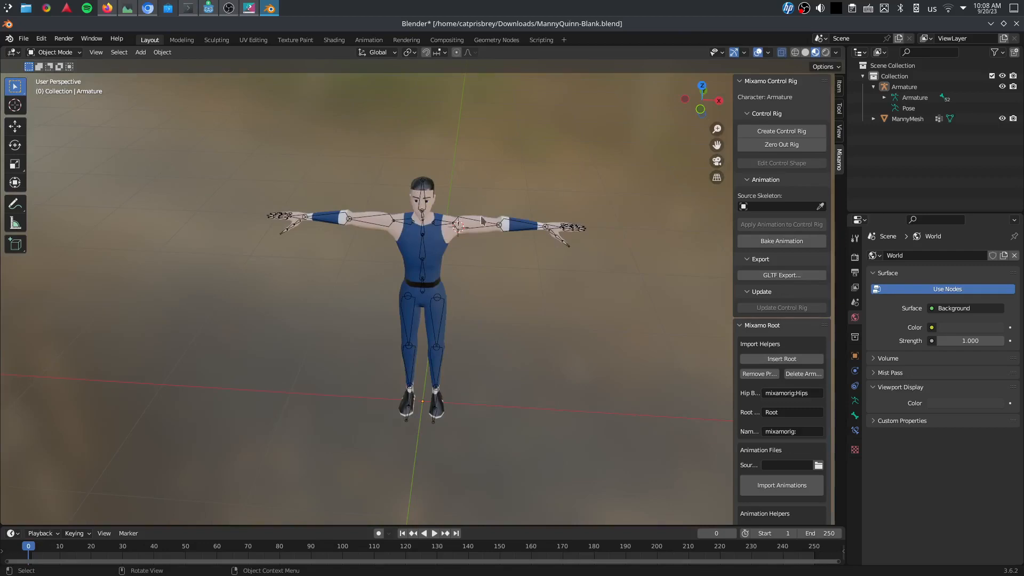
{"action": "middle_click_drag", "start_coordinate": [482, 215], "coordinate": [429, 169]}
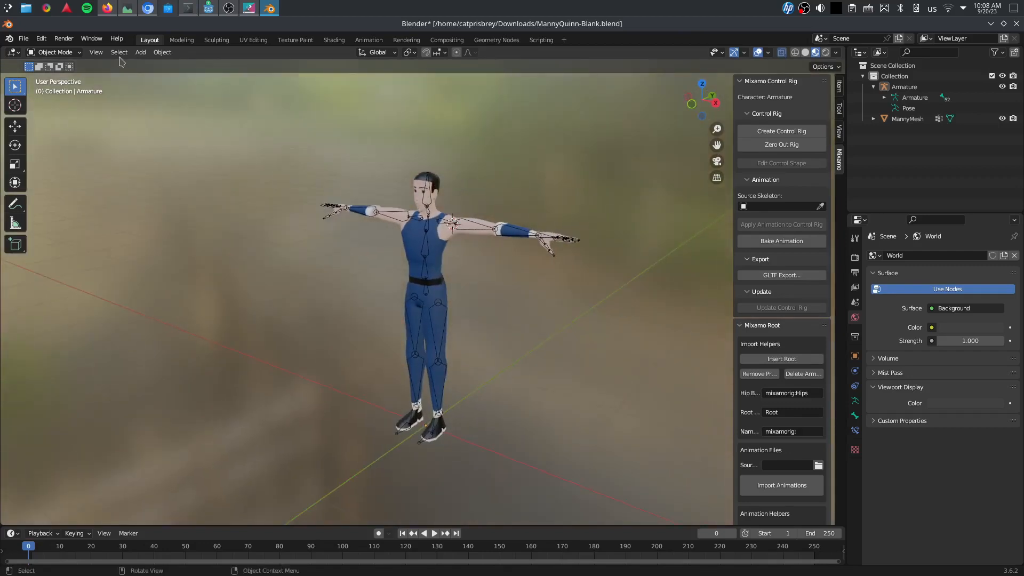
Export the Manny rig as glTF 2.0 named MannyQuinn-Blank.glb into Downloads.
{"action": "left_click", "coordinate": [24, 38]}
{"action": "left_click", "coordinate": [176, 319]}
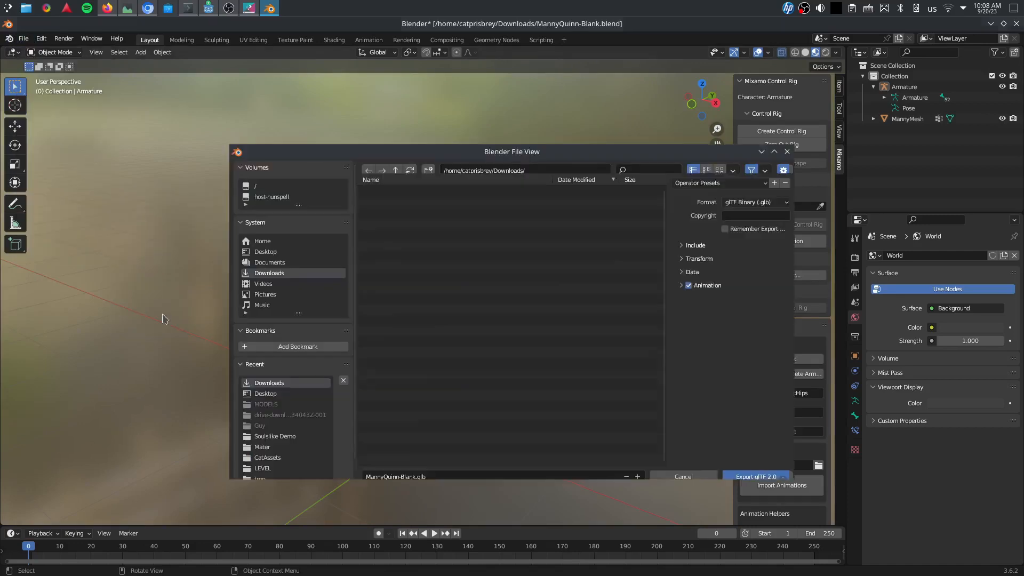
{"action": "double_click", "coordinate": [417, 471]}
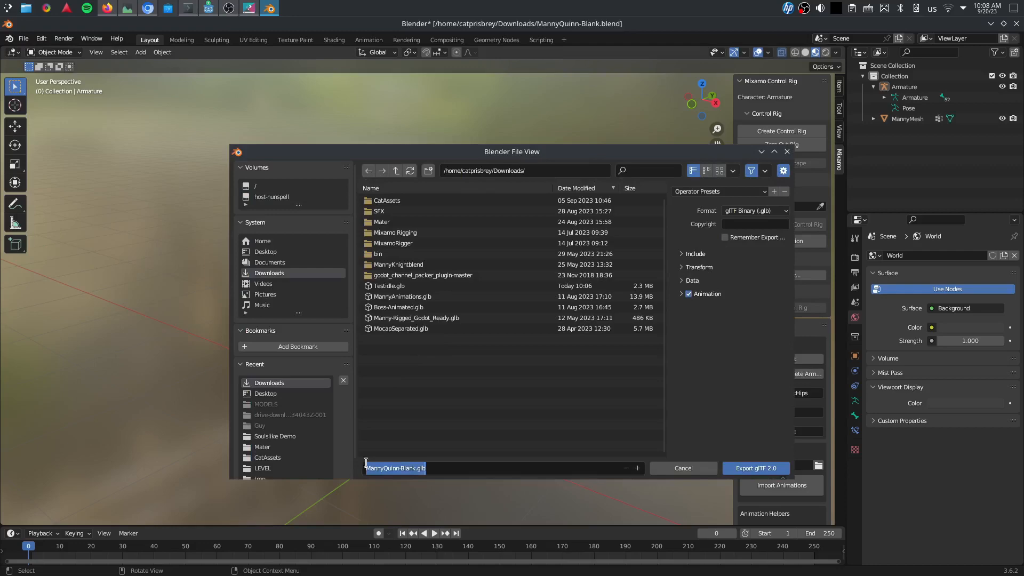
{"action": "left_click", "coordinate": [756, 468]}
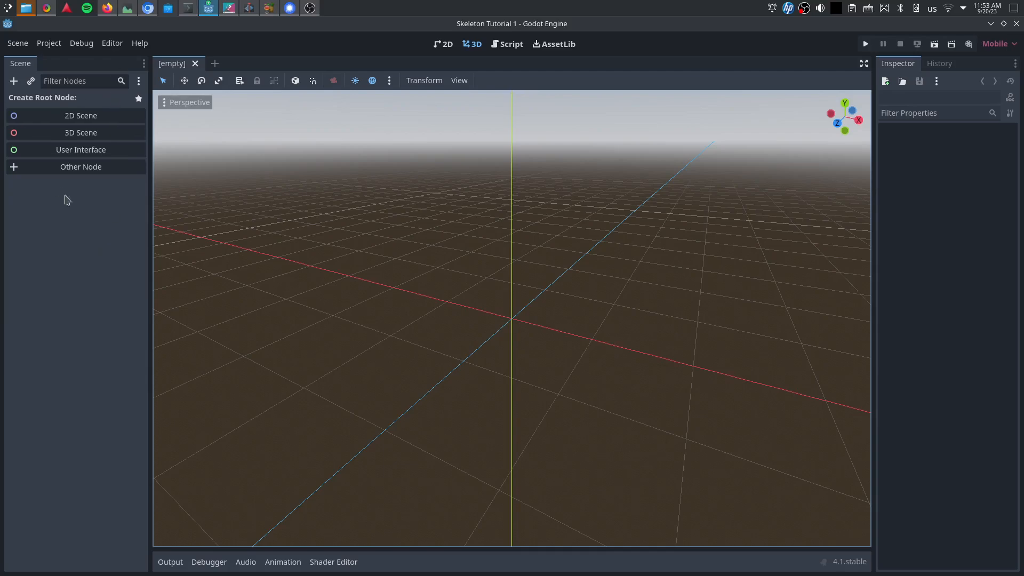
Drag Testidle.glb and MannyQuinn-Blank.glb from Downloads into the project's res:// files.
{"action": "left_click", "coordinate": [138, 63]}
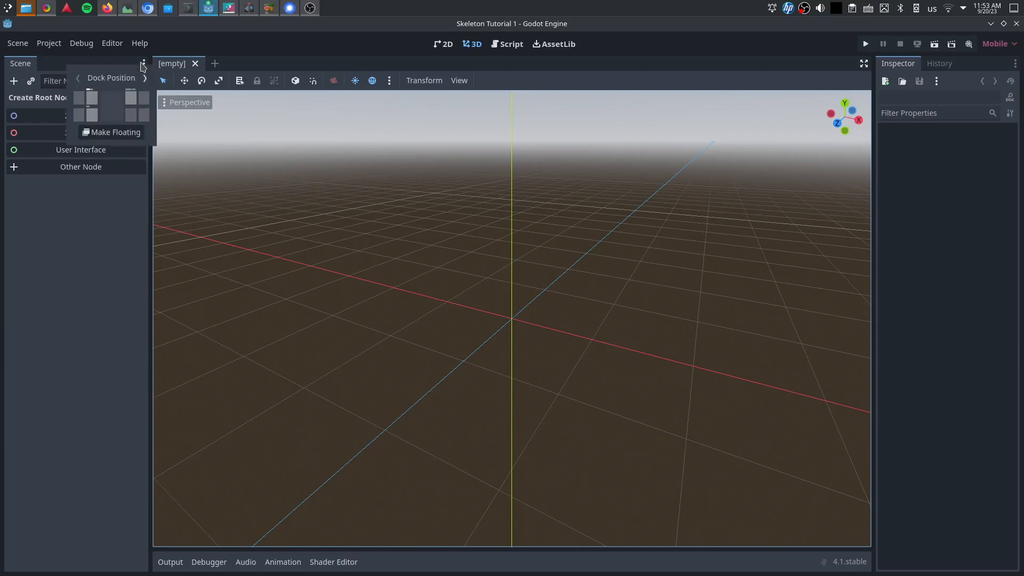
{"action": "left_click", "coordinate": [92, 100]}
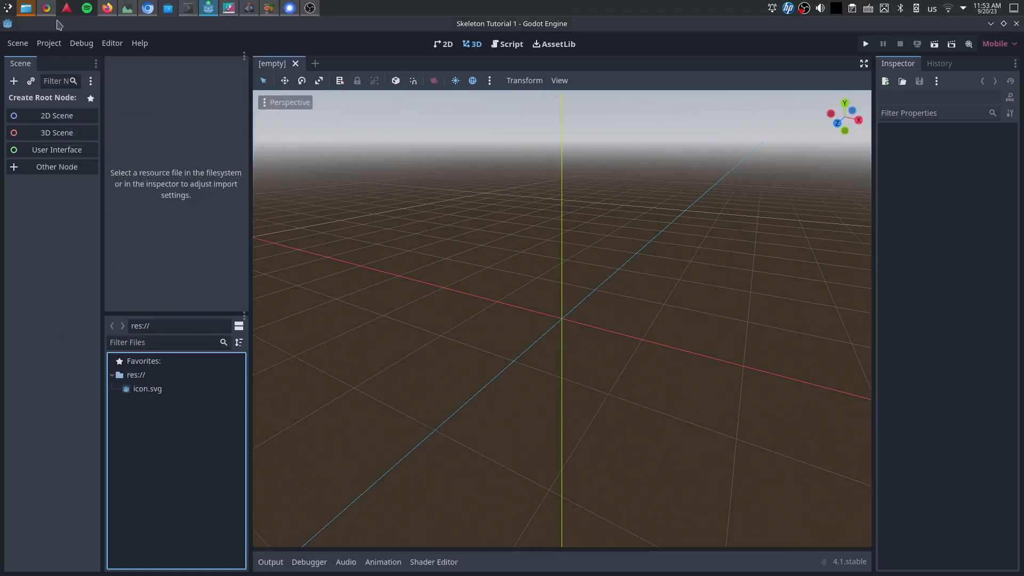
{"action": "left_click", "coordinate": [26, 8]}
{"action": "left_click", "coordinate": [290, 283]}
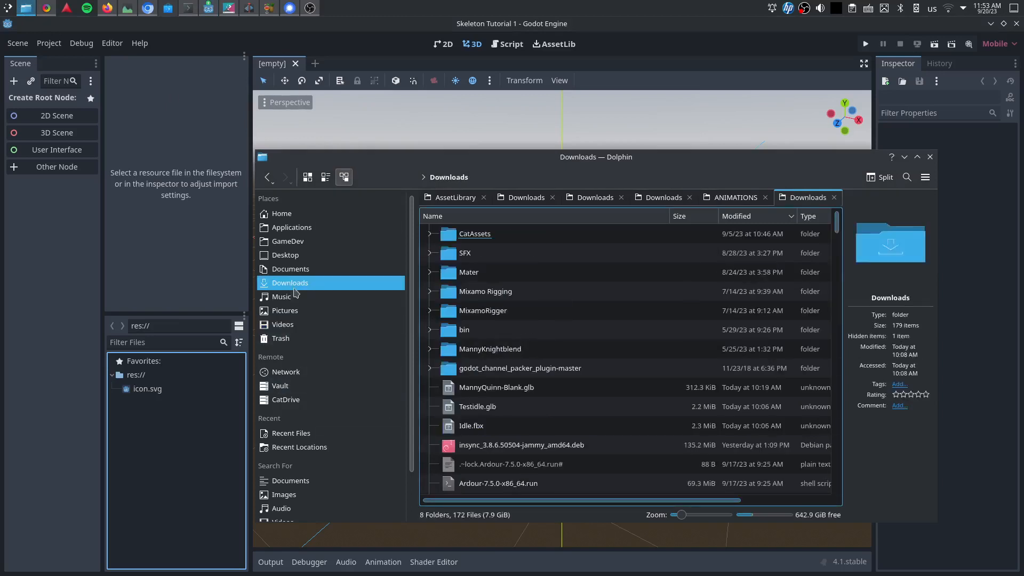
{"action": "left_click", "coordinate": [476, 407]}
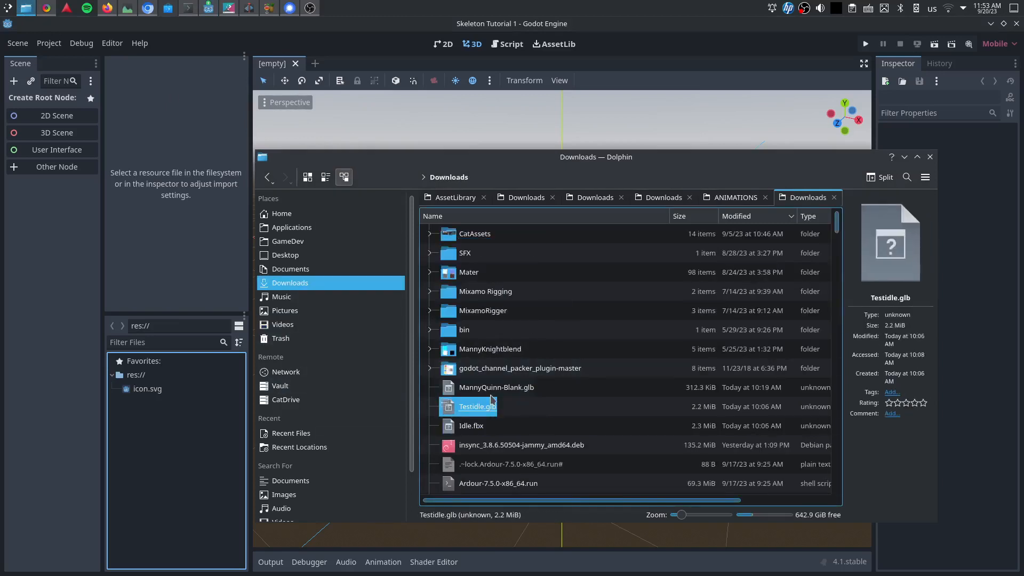
{"action": "left_click", "coordinate": [497, 388], "text": "ctrl"}
{"action": "left_click_drag", "start_coordinate": [496, 388], "coordinate": [192, 440]}
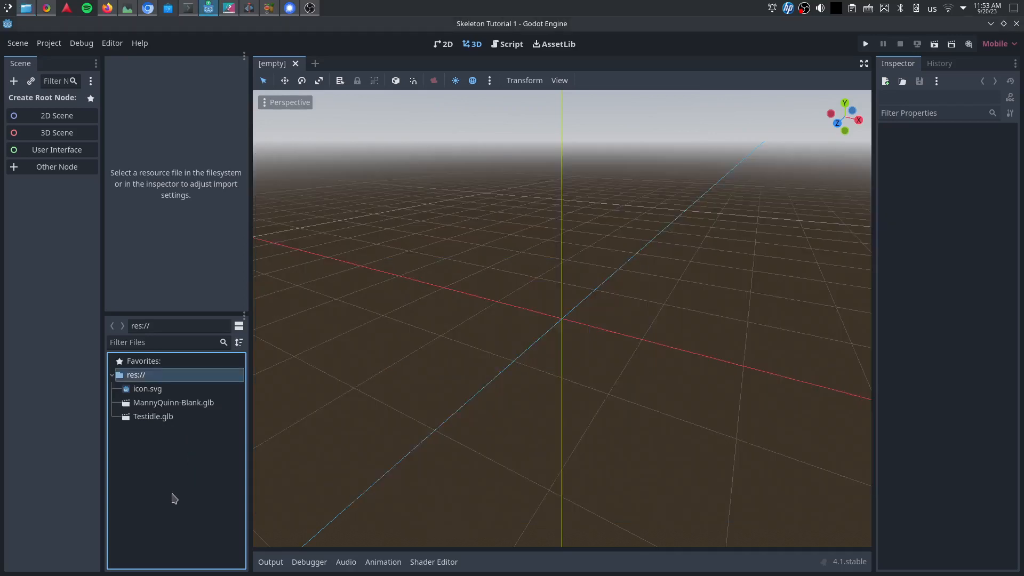
Give Testidle.glb's Skeleton3D a new BoneMap with a humanoid profile and reimport it.
{"action": "left_click", "coordinate": [160, 418]}
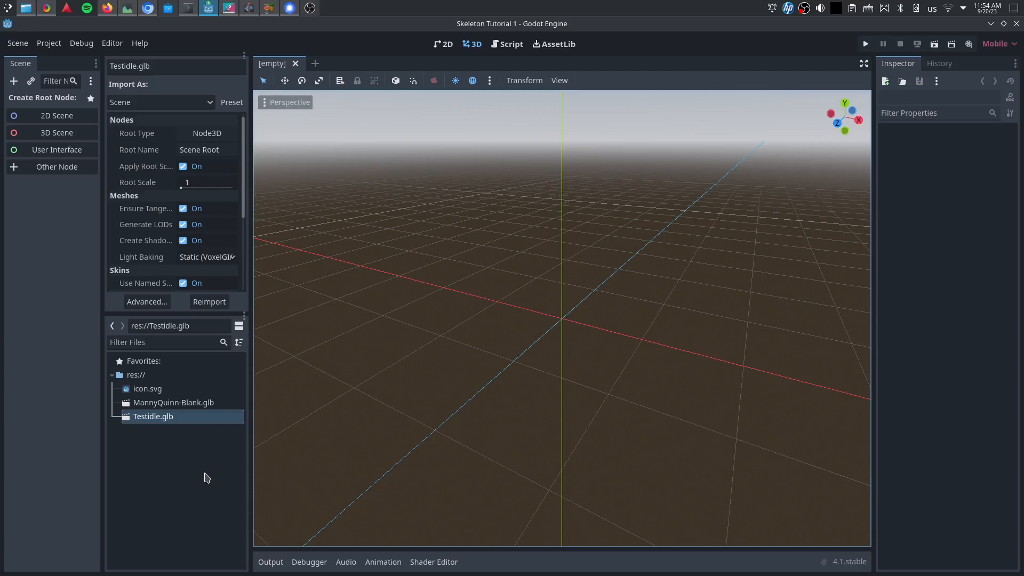
{"action": "double_click", "coordinate": [156, 417]}
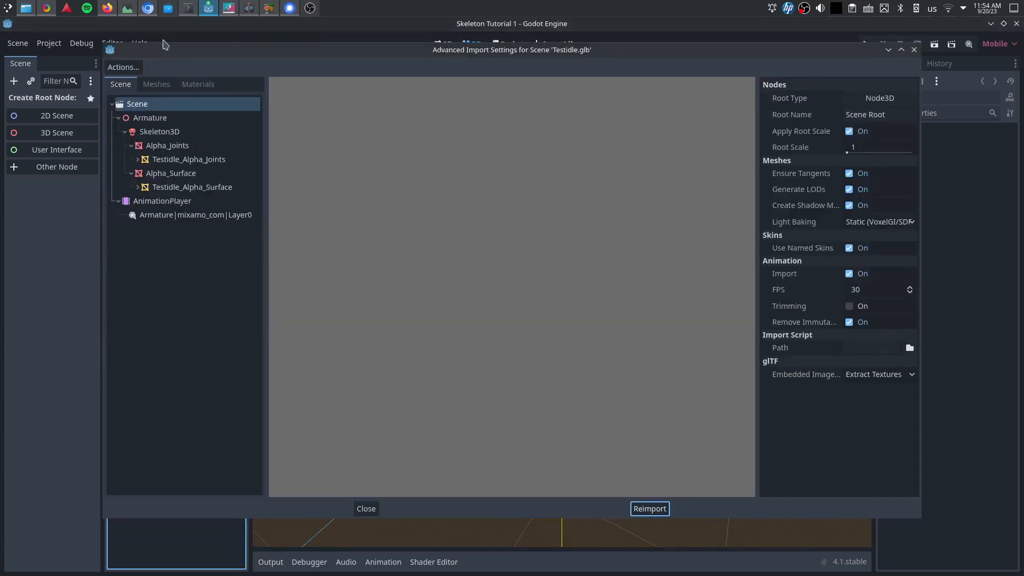
{"action": "left_click", "coordinate": [160, 131]}
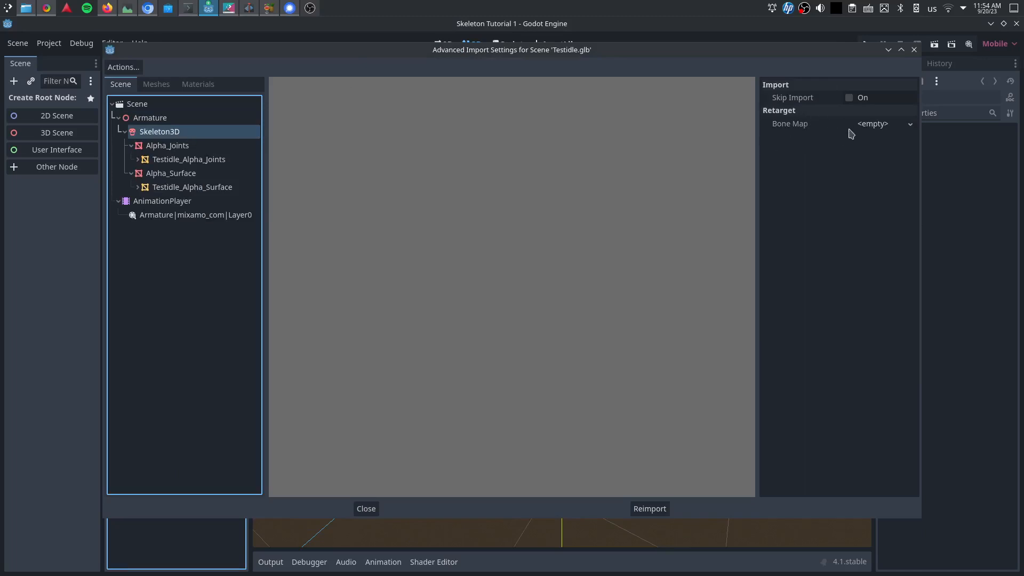
{"action": "left_click", "coordinate": [884, 125]}
{"action": "left_click", "coordinate": [884, 144]}
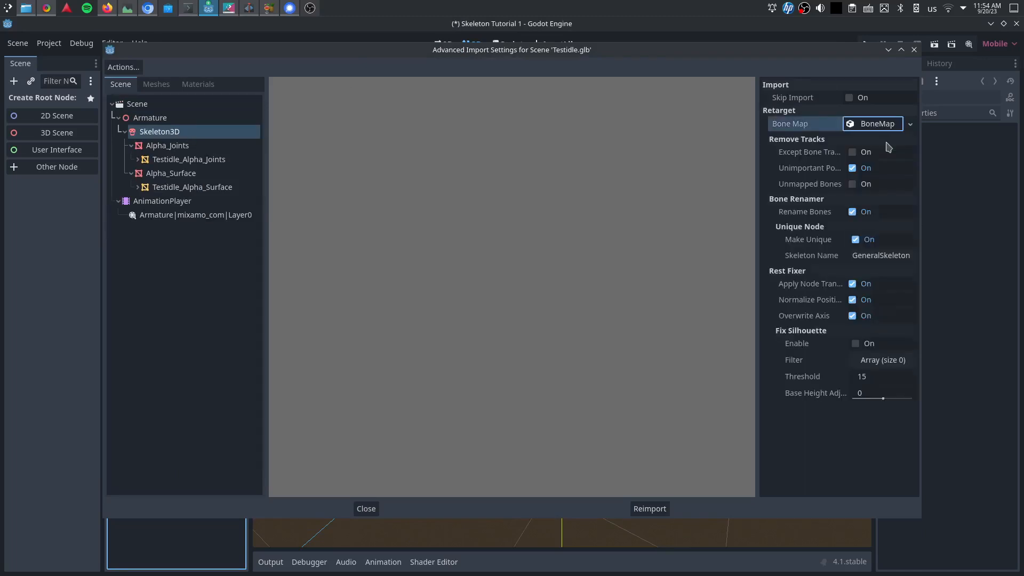
{"action": "left_click", "coordinate": [878, 124]}
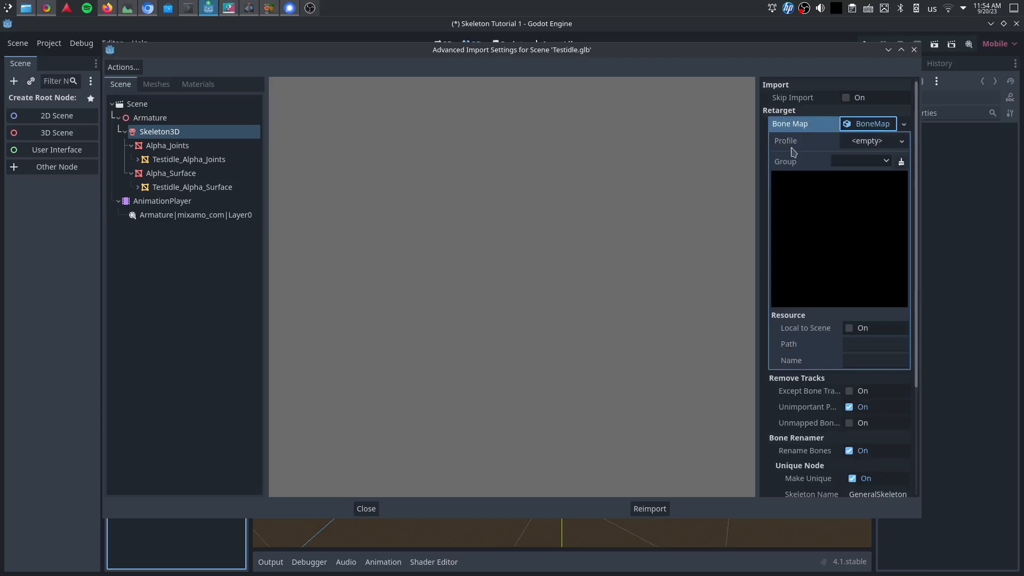
{"action": "left_click", "coordinate": [870, 140]}
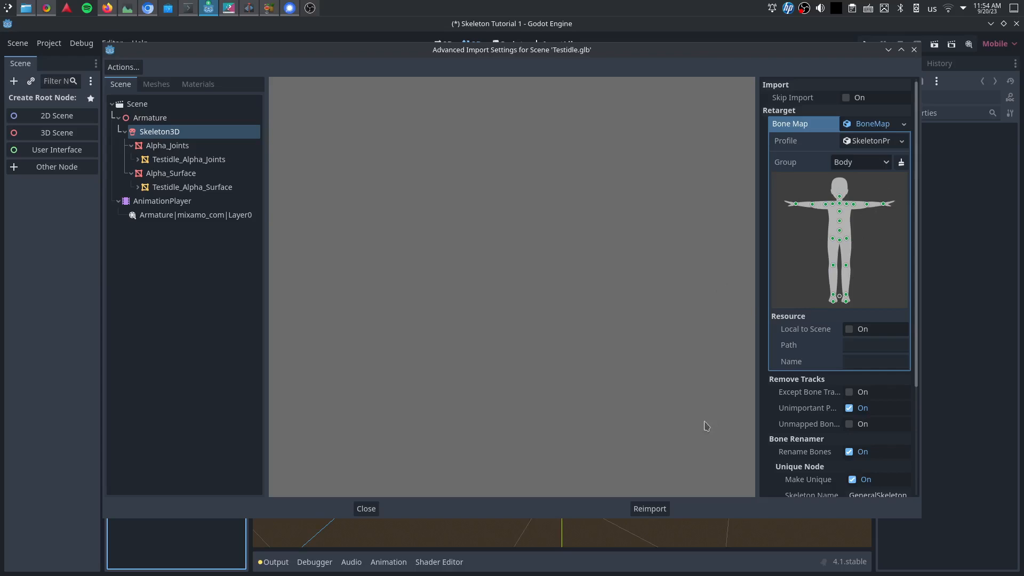
{"action": "left_click", "coordinate": [650, 509]}
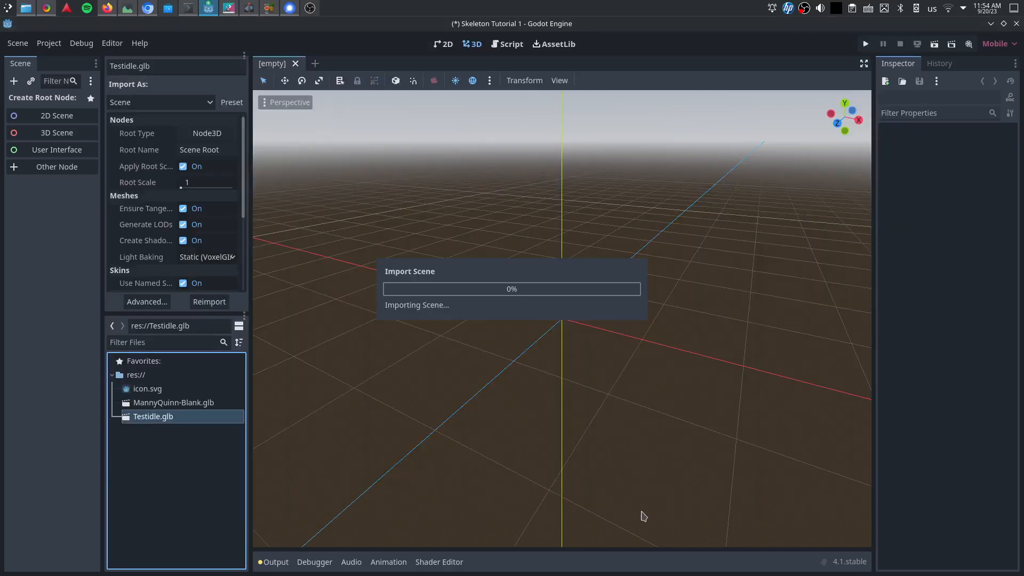
Give MannyQuinn-Blank.glb's Skeleton3D a new BoneMap using the SkeletonProfileHumanoid profile.
{"action": "left_click", "coordinate": [202, 404]}
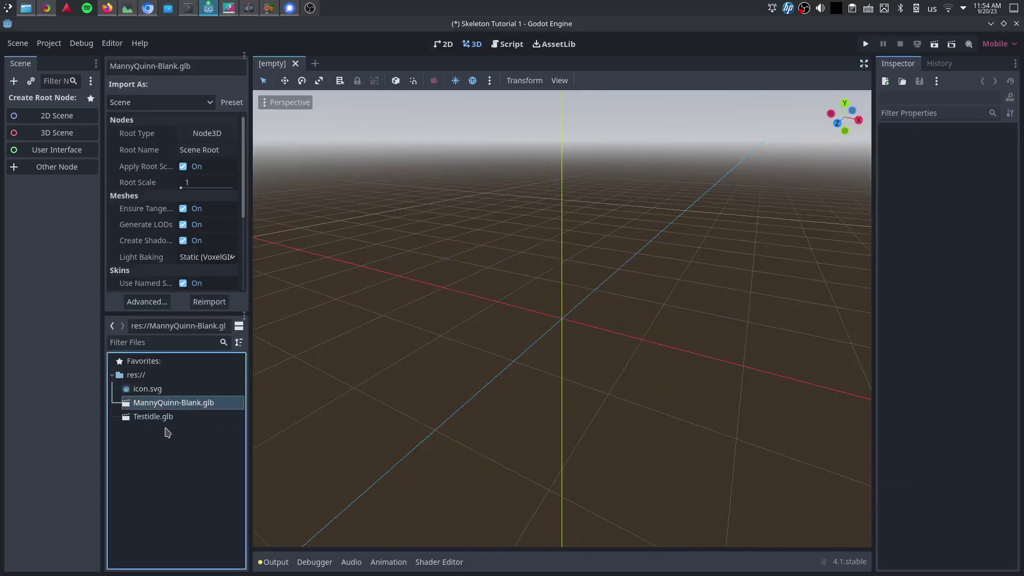
{"action": "double_click", "coordinate": [184, 407]}
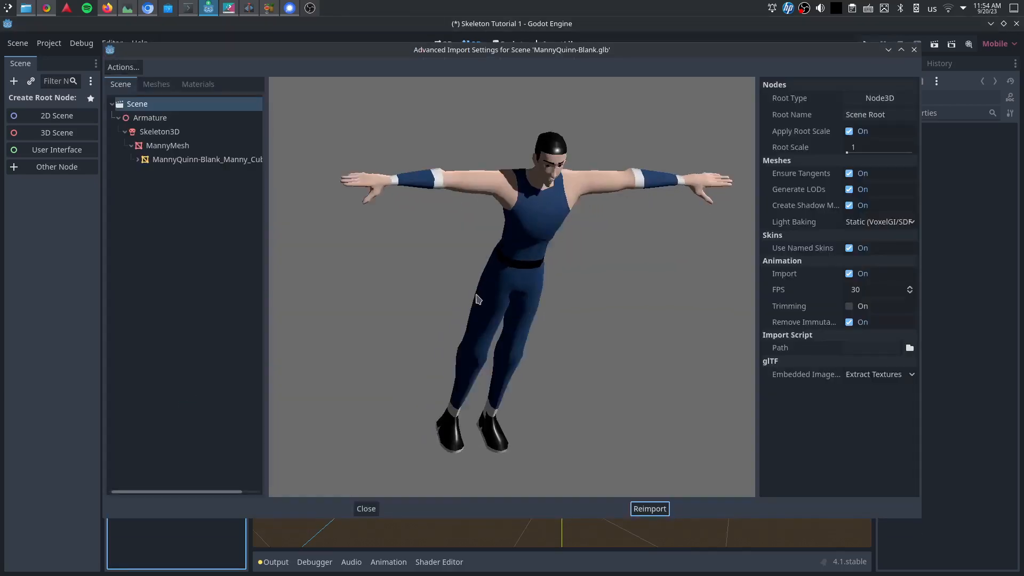
{"action": "left_click_drag", "start_coordinate": [478, 299], "coordinate": [425, 264]}
{"action": "left_click", "coordinate": [176, 132]}
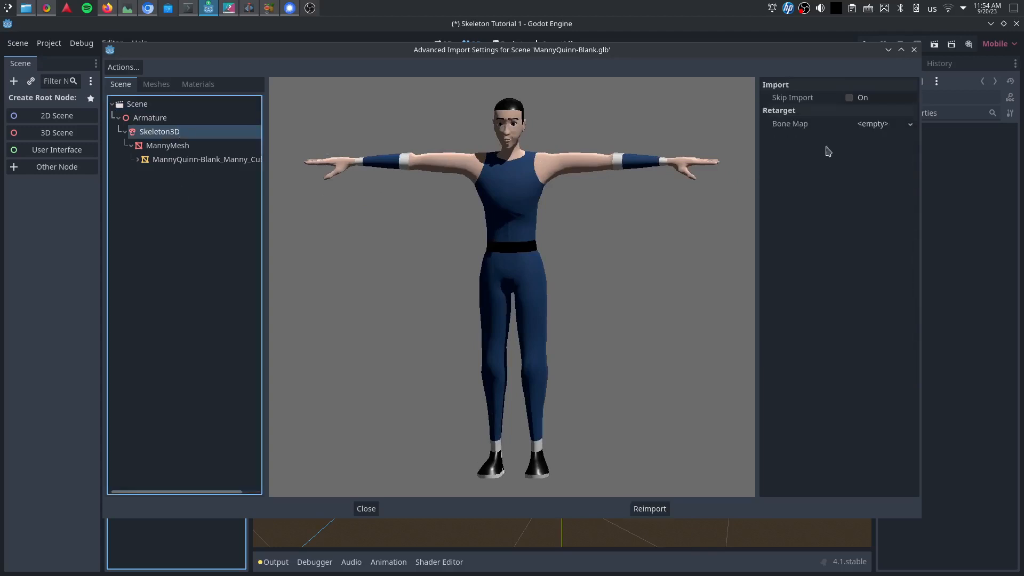
{"action": "left_click", "coordinate": [900, 124]}
{"action": "left_click", "coordinate": [880, 138]}
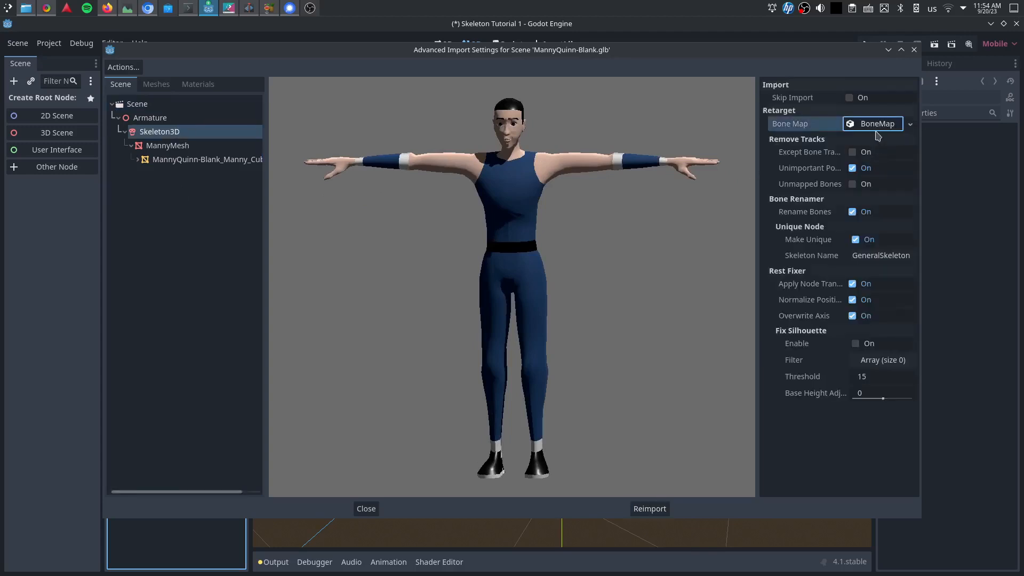
{"action": "left_click", "coordinate": [877, 124]}
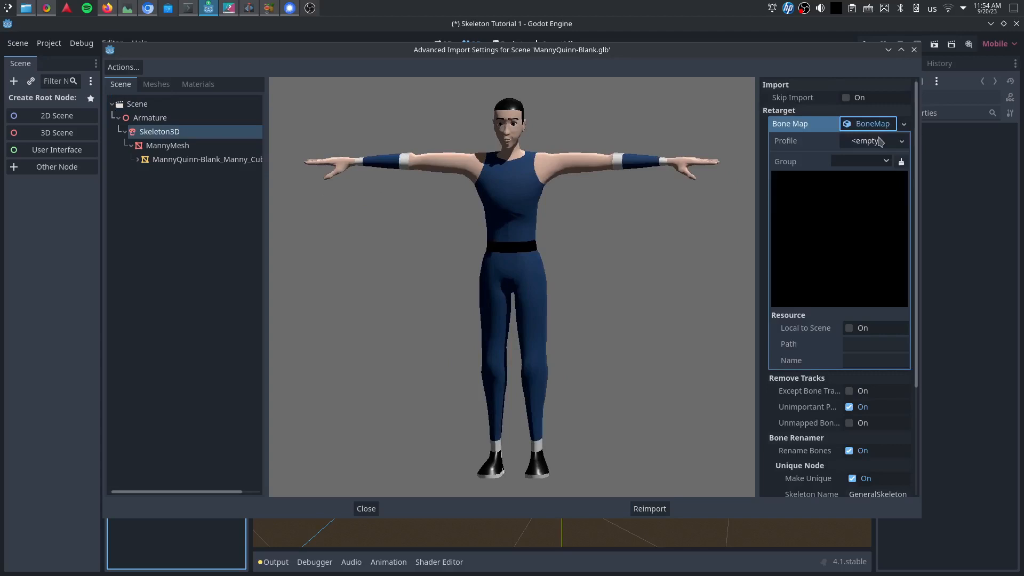
{"action": "left_click", "coordinate": [878, 142]}
{"action": "left_click", "coordinate": [879, 173]}
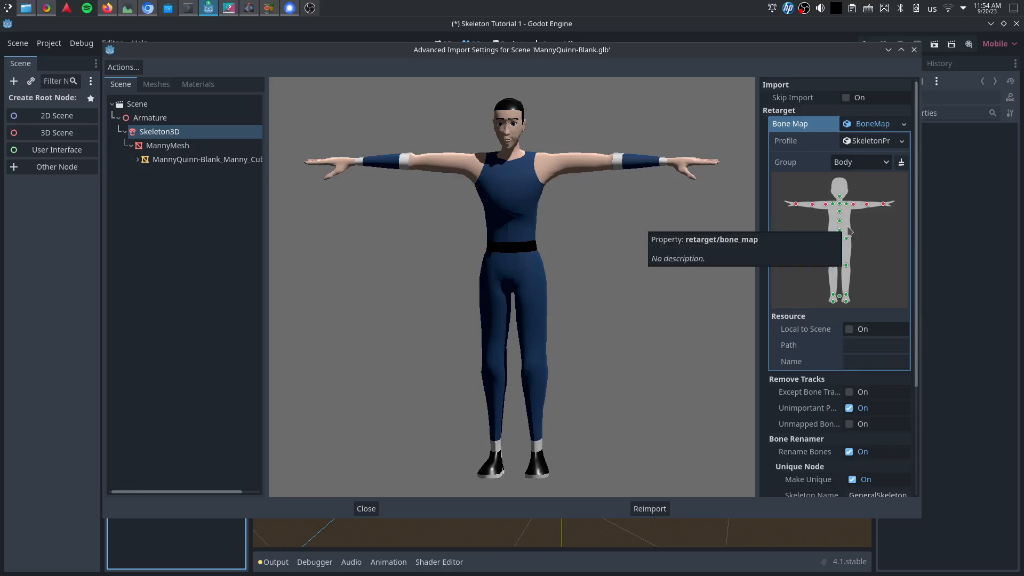
Inspect the Root (Ctrl_Master) and RightLowerLeg assignments on the body diagram.
{"action": "left_click", "coordinate": [843, 298]}
{"action": "left_click", "coordinate": [836, 297]}
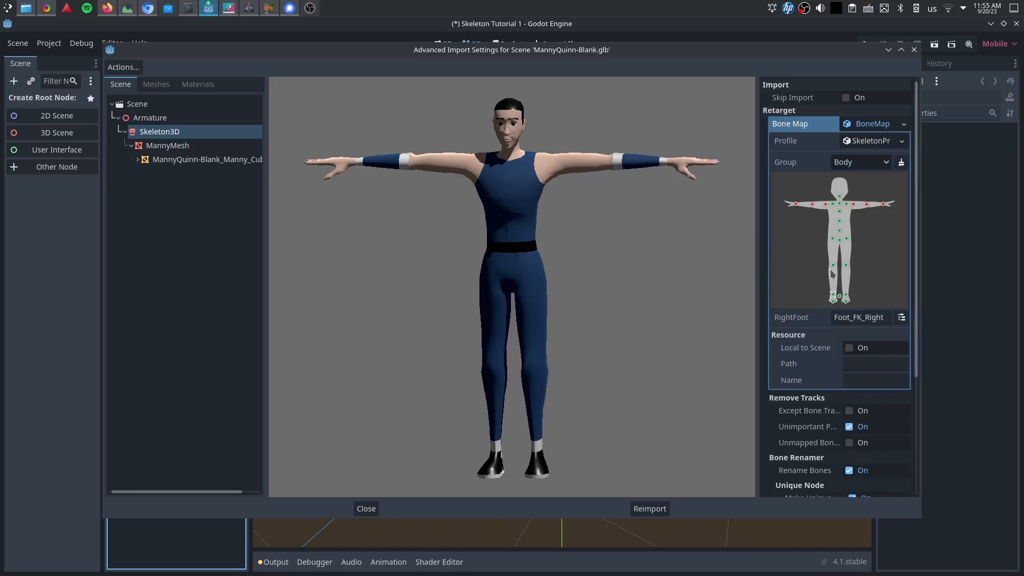
{"action": "left_click", "coordinate": [833, 266]}
{"action": "left_click", "coordinate": [840, 298]}
Assign mixamorig_Hips as the Root bone via the bone picker.
{"action": "left_click", "coordinate": [901, 317]}
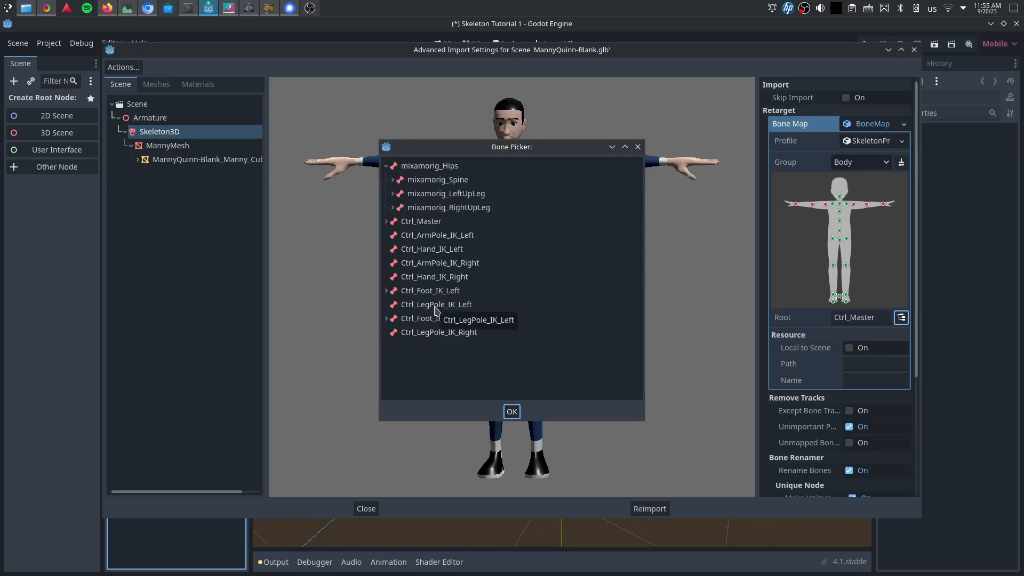
{"action": "left_click", "coordinate": [441, 278]}
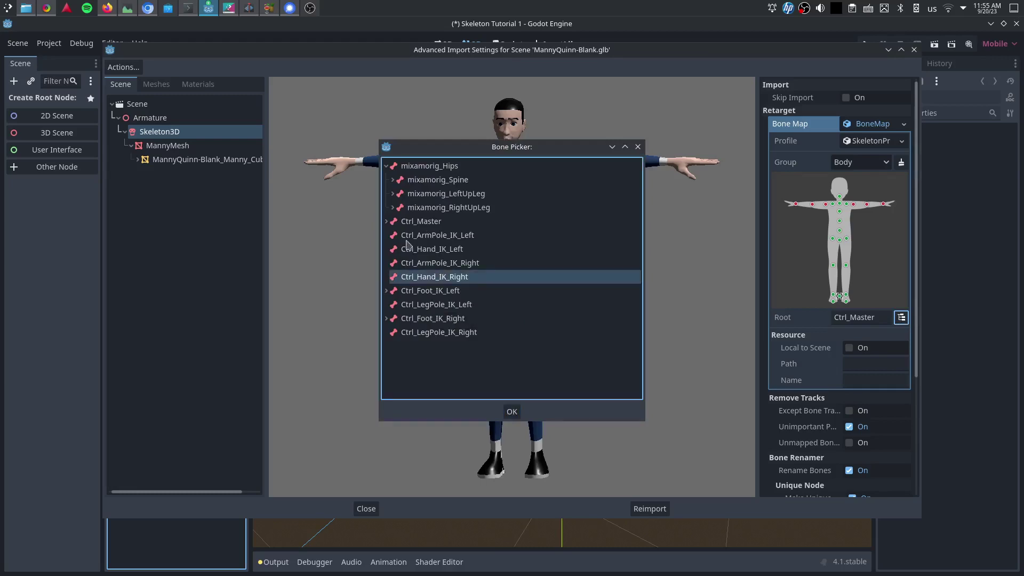
{"action": "left_click", "coordinate": [442, 222]}
{"action": "left_click", "coordinate": [448, 207]}
{"action": "left_click", "coordinate": [451, 180]}
{"action": "left_click", "coordinate": [451, 167]}
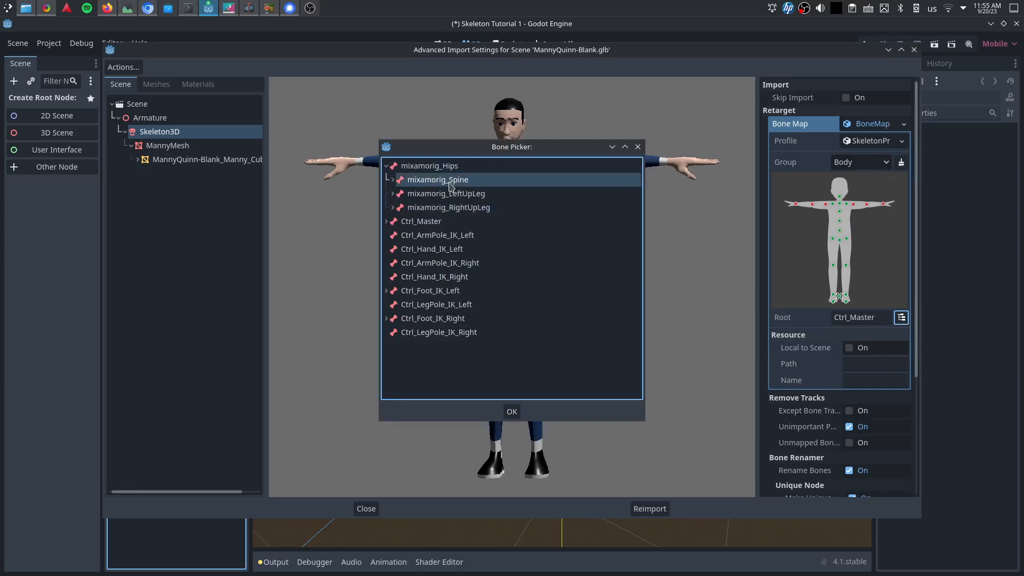
{"action": "left_click", "coordinate": [454, 208]}
{"action": "left_click", "coordinate": [453, 168]}
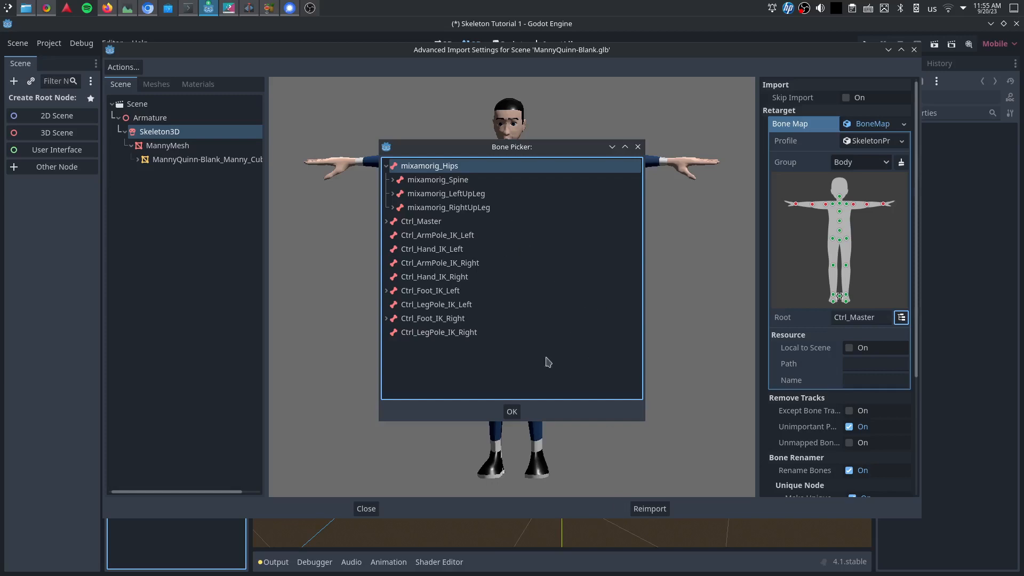
{"action": "left_click", "coordinate": [513, 411]}
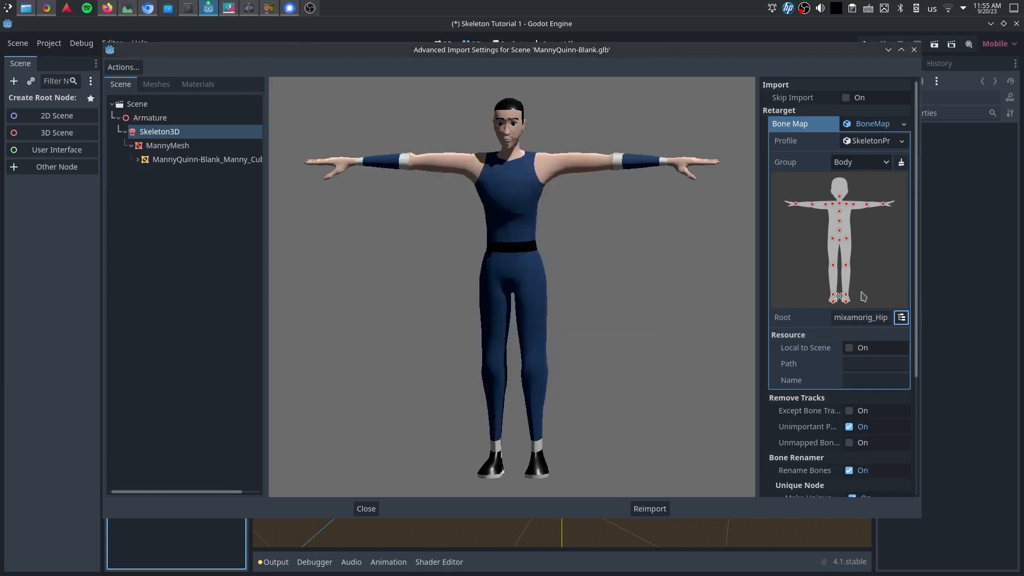
Clear the Root bone assignment and select the Hips dot on the body map.
{"action": "left_click", "coordinate": [902, 318]}
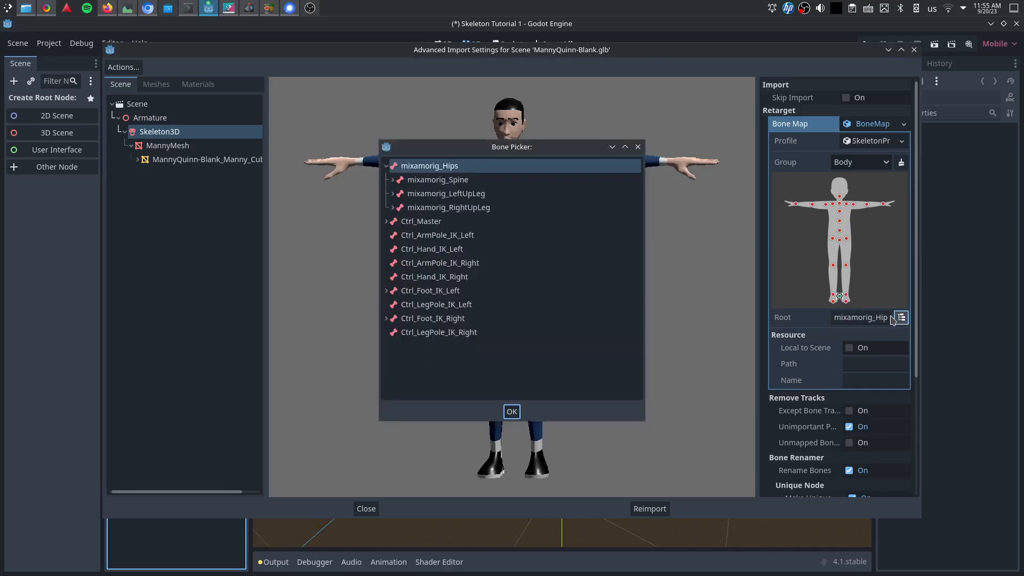
{"action": "left_click", "coordinate": [512, 412]}
{"action": "left_click", "coordinate": [860, 318]}
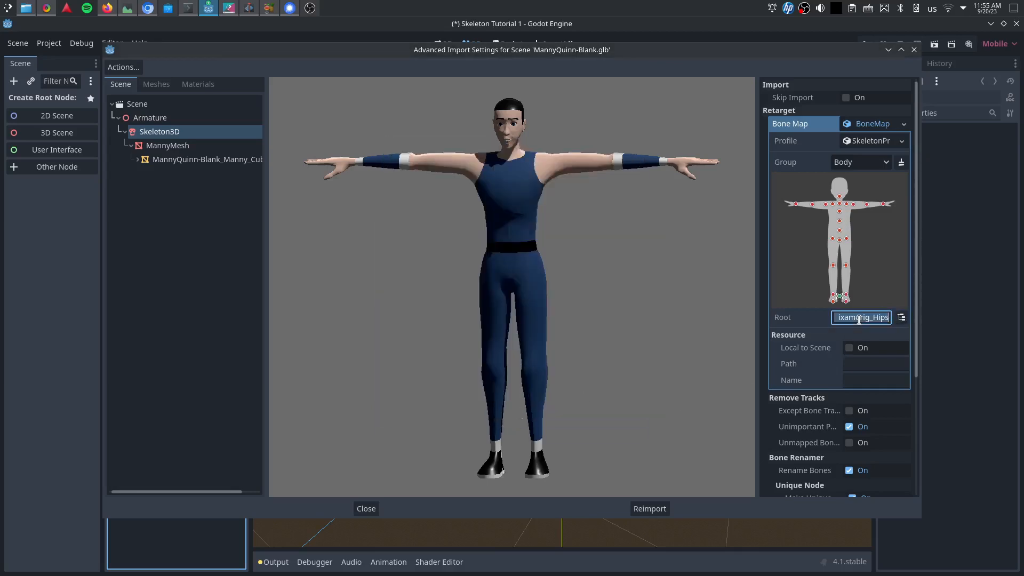
{"action": "key", "text": "BackSpace"}
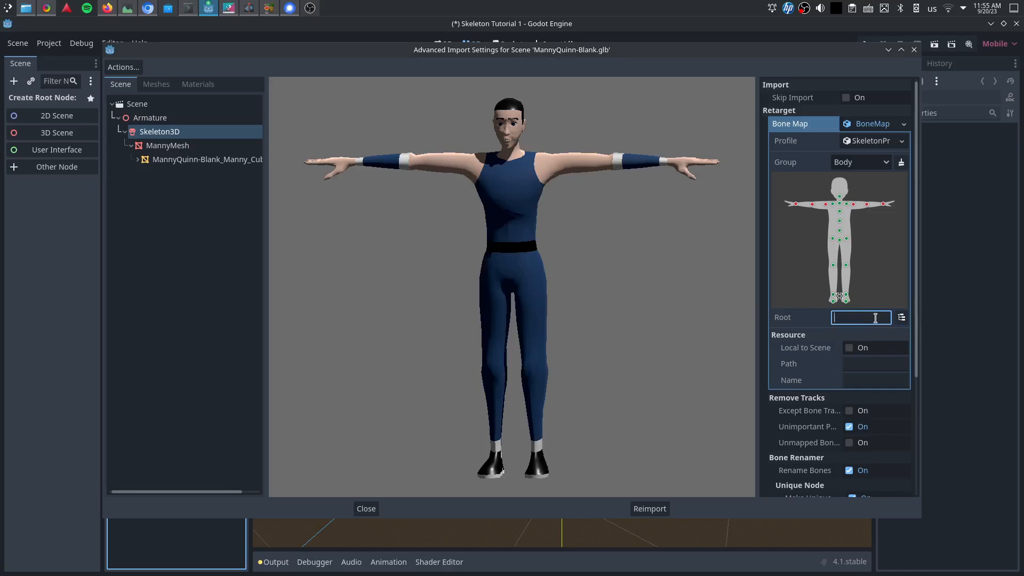
{"action": "left_click", "coordinate": [841, 242]}
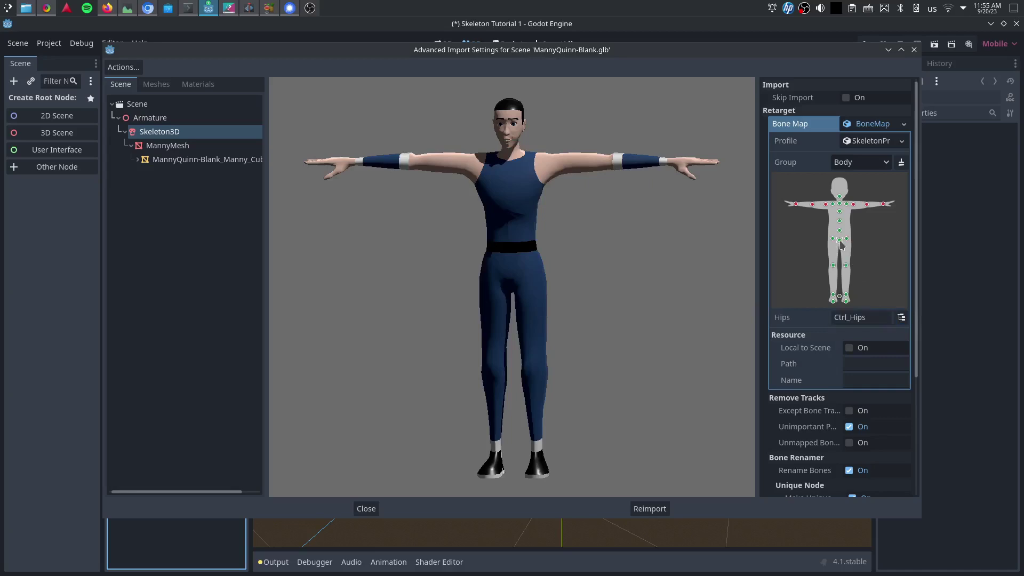
Map Hips to mixamorig_Hips and Spine to mixamorig_Spine.
{"action": "left_click", "coordinate": [901, 317]}
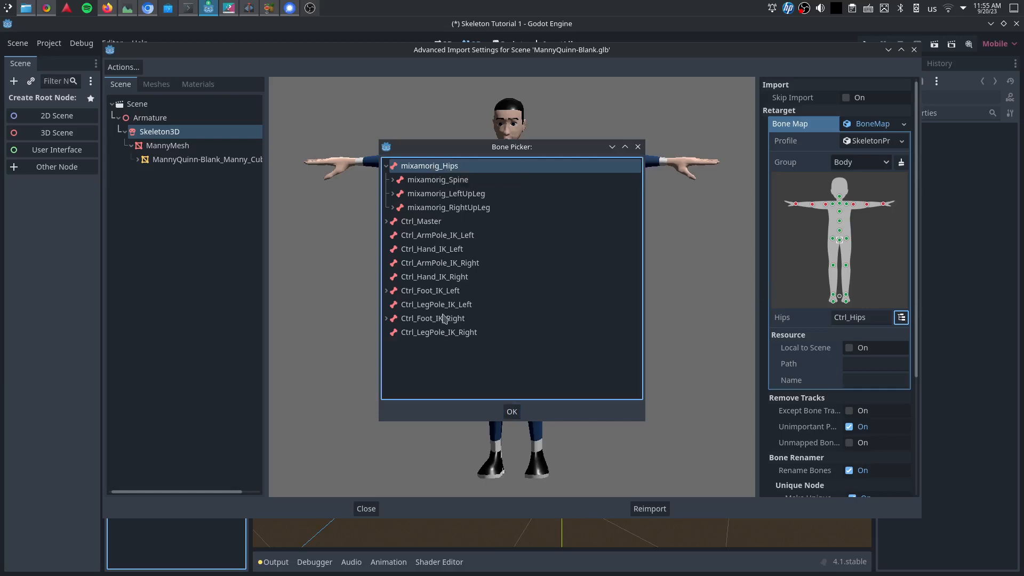
{"action": "double_click", "coordinate": [439, 171]}
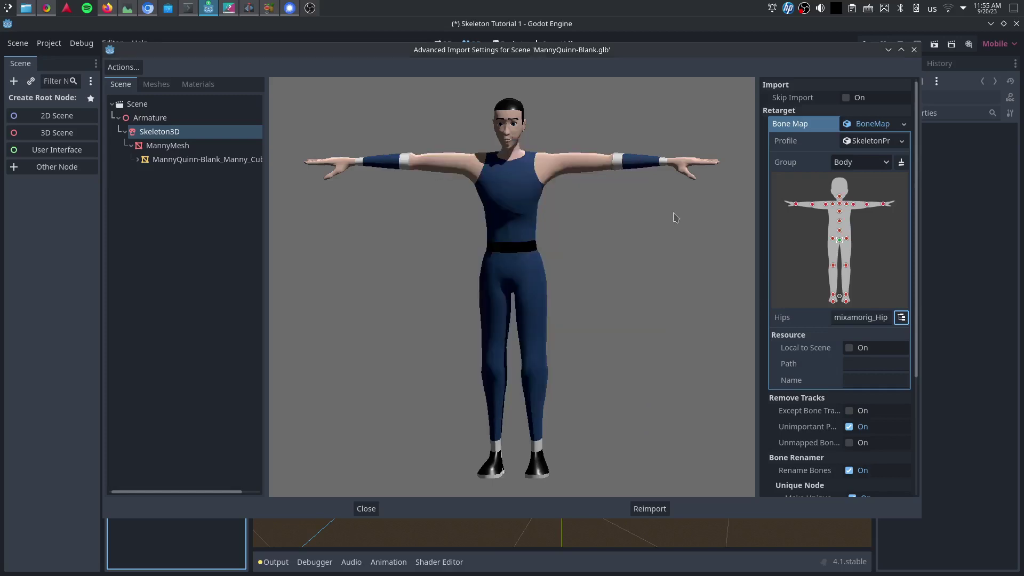
{"action": "left_click", "coordinate": [840, 232]}
{"action": "left_click", "coordinate": [902, 319]}
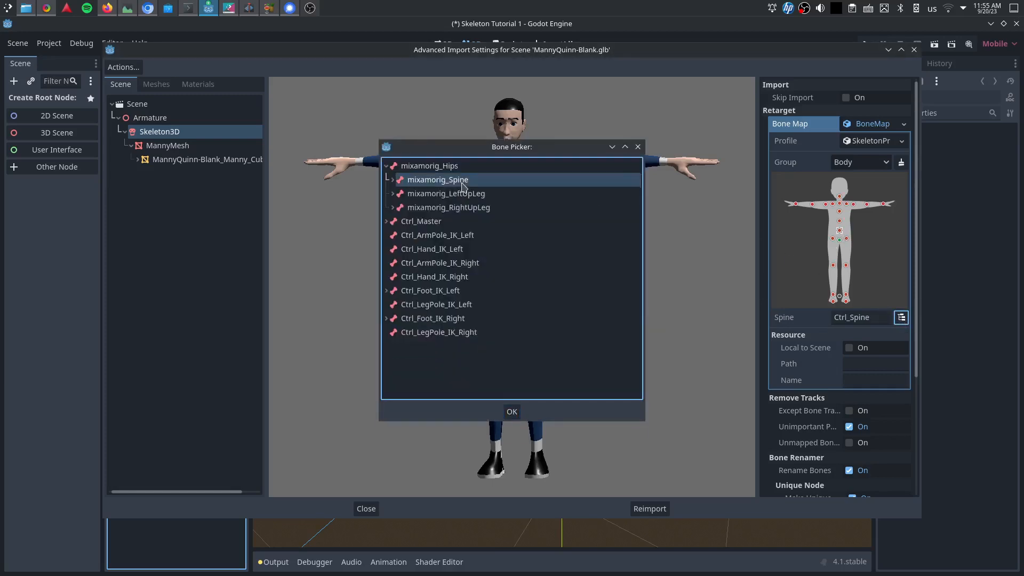
{"action": "double_click", "coordinate": [439, 185]}
Map Chest to mixamorig_Spine1 and UpperChest to mixamorig_Spine2.
{"action": "left_click", "coordinate": [840, 224]}
{"action": "left_click", "coordinate": [902, 317]}
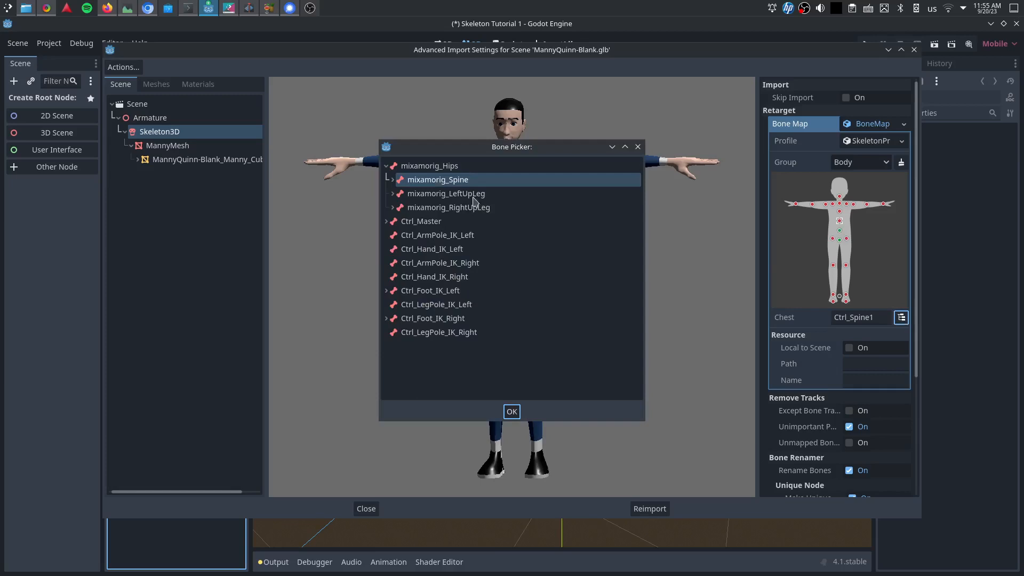
{"action": "left_click", "coordinate": [393, 179]}
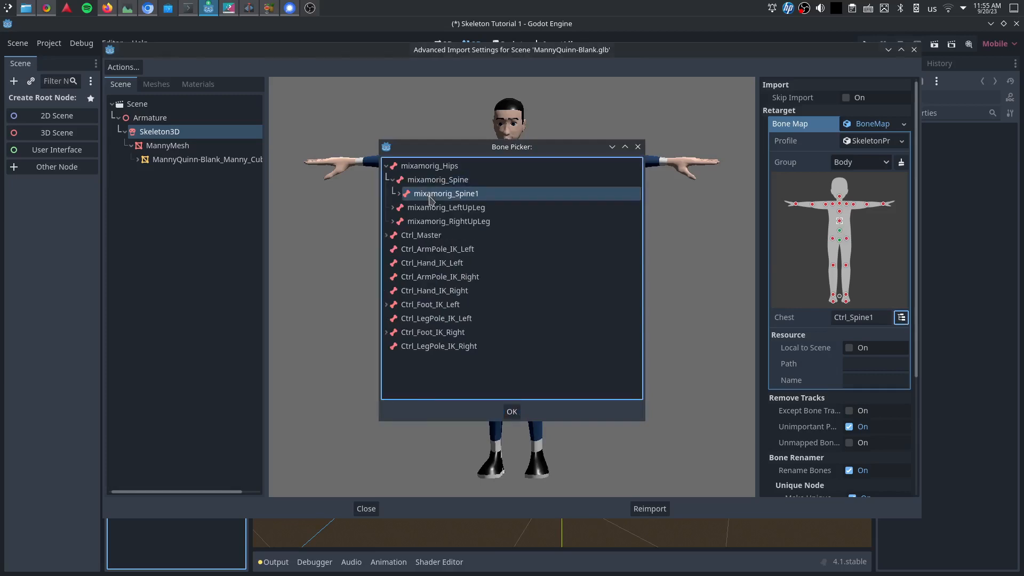
{"action": "double_click", "coordinate": [446, 194]}
{"action": "left_click", "coordinate": [840, 210]}
{"action": "left_click", "coordinate": [902, 318]}
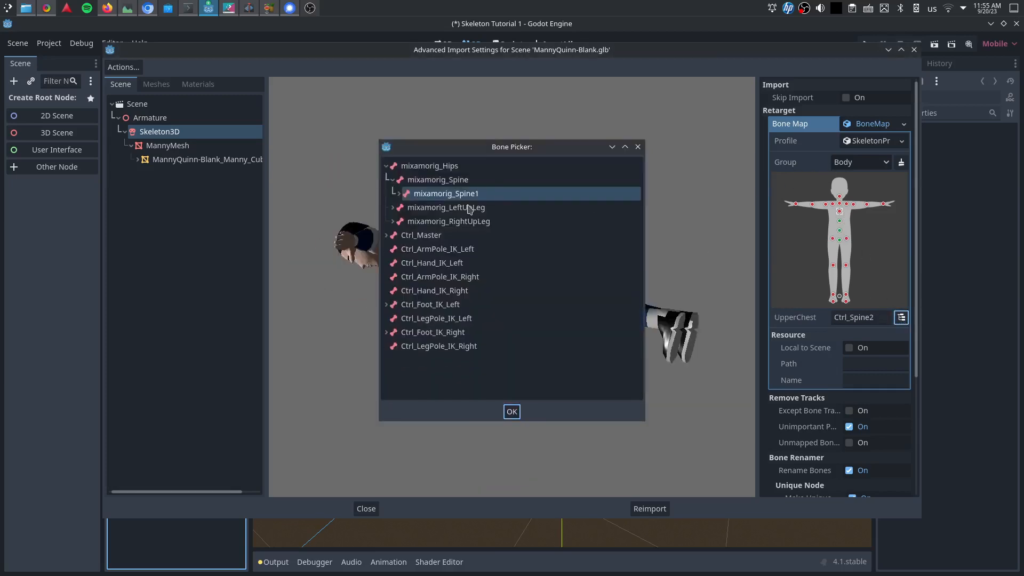
{"action": "left_click", "coordinate": [406, 194]}
{"action": "left_click", "coordinate": [449, 208]}
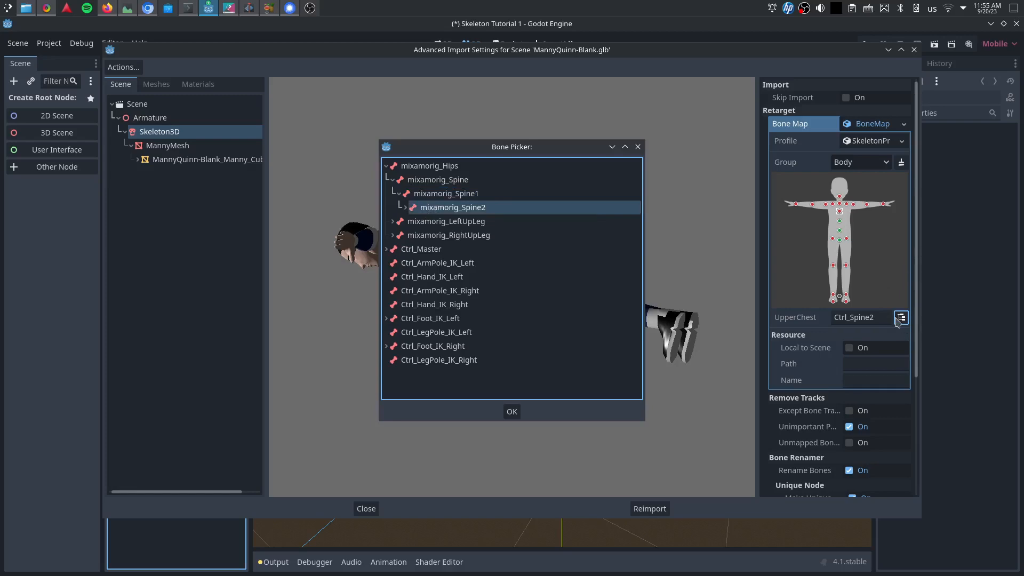
{"action": "left_click", "coordinate": [512, 412]}
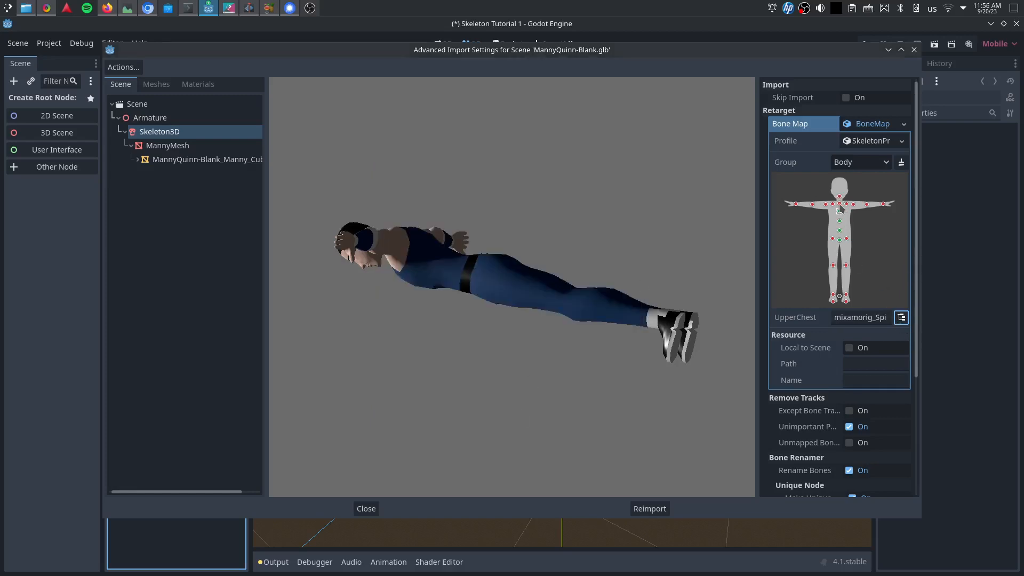
Select Neck and browse the Face, LeftHand and RightHand bone groups.
{"action": "left_click", "coordinate": [841, 205]}
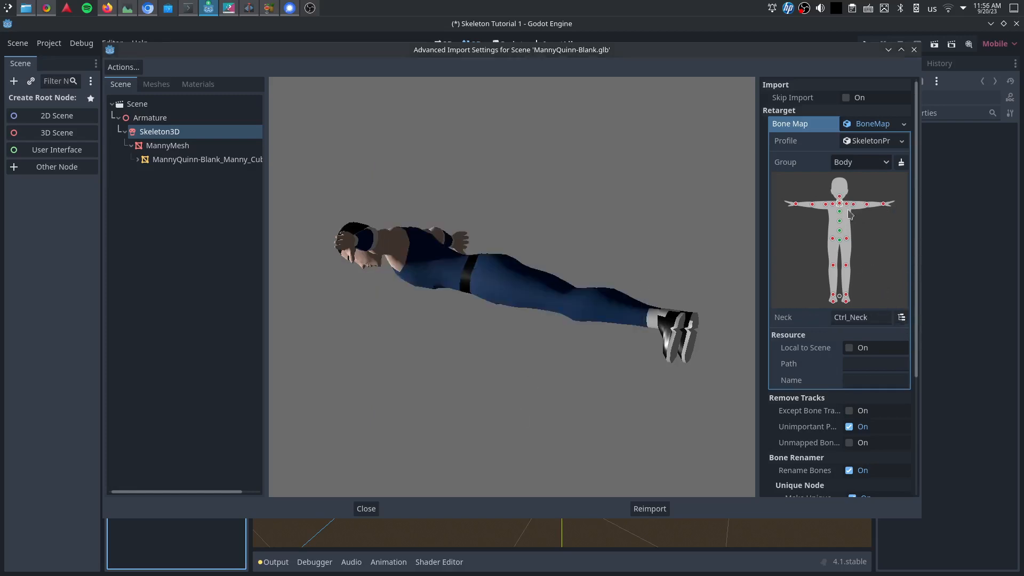
{"action": "left_click", "coordinate": [860, 163]}
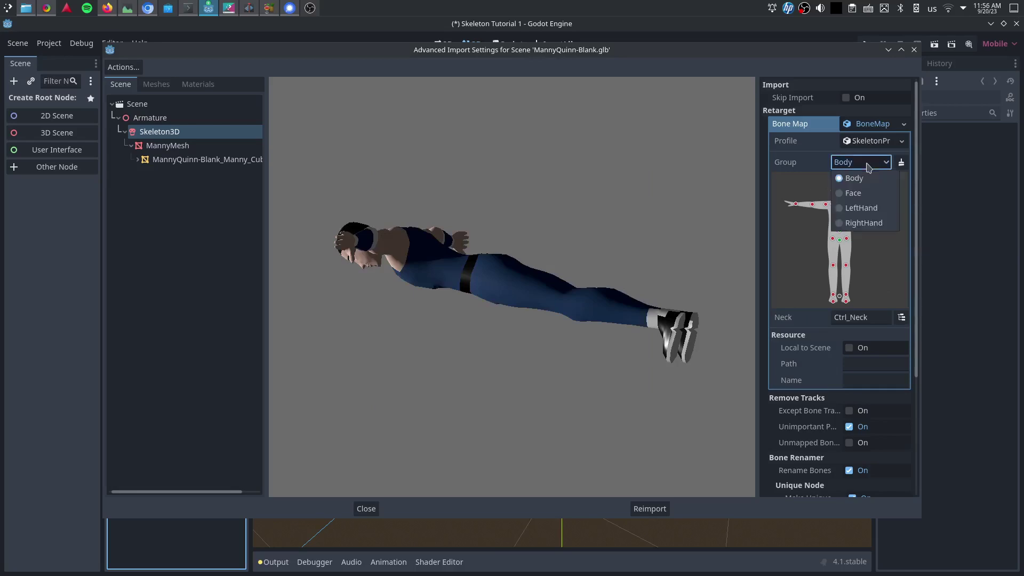
{"action": "left_click", "coordinate": [867, 195]}
{"action": "left_click", "coordinate": [861, 163]}
{"action": "left_click", "coordinate": [864, 209]}
{"action": "left_click", "coordinate": [861, 162]}
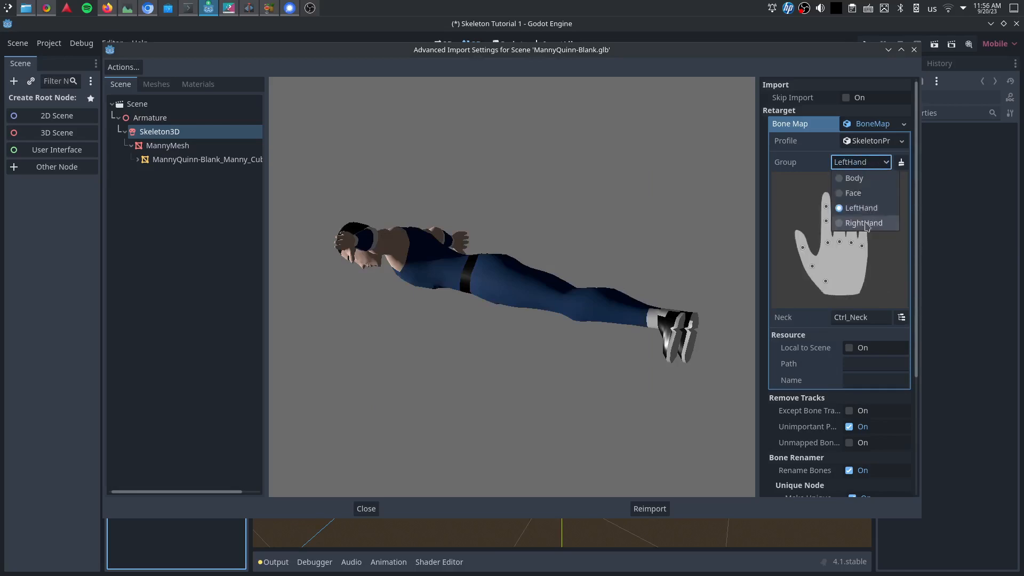
{"action": "left_click", "coordinate": [866, 224]}
{"action": "left_click", "coordinate": [860, 162]}
{"action": "left_click", "coordinate": [854, 193]}
{"action": "left_click", "coordinate": [860, 163]}
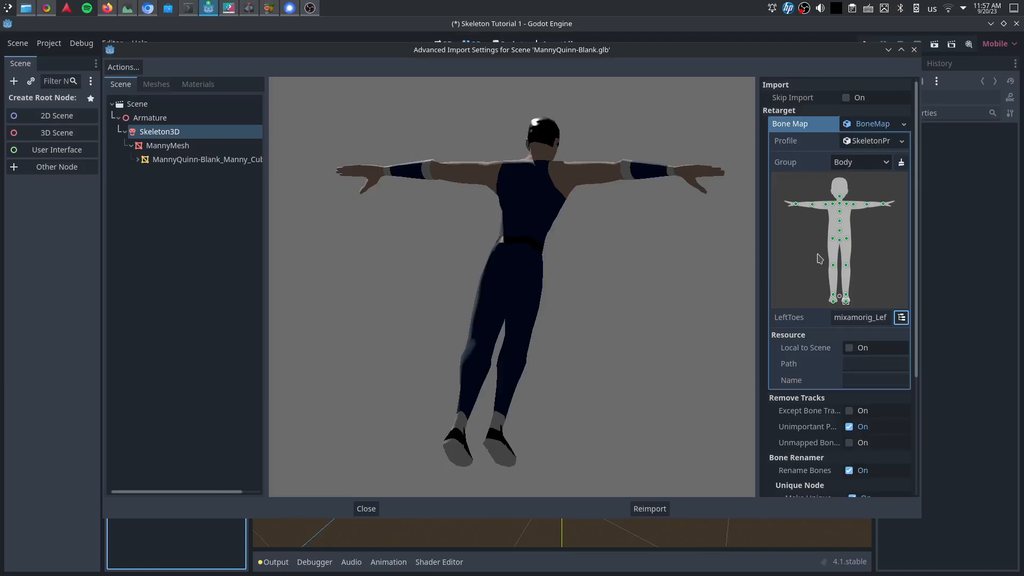
Review the LeftToes bone mapping and inspect the LeftHand and RightHand bone groups without changes.
{"action": "left_click", "coordinate": [902, 320]}
{"action": "scroll", "coordinate": [497, 321], "scroll_direction": "up", "scroll_amount": 3}
{"action": "left_click", "coordinate": [513, 407]}
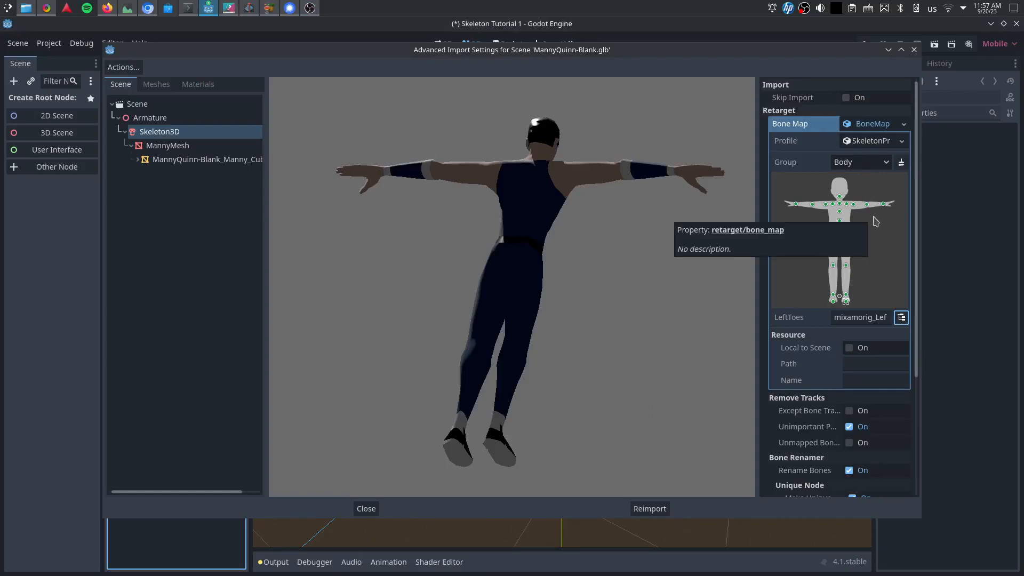
{"action": "left_click", "coordinate": [877, 163]}
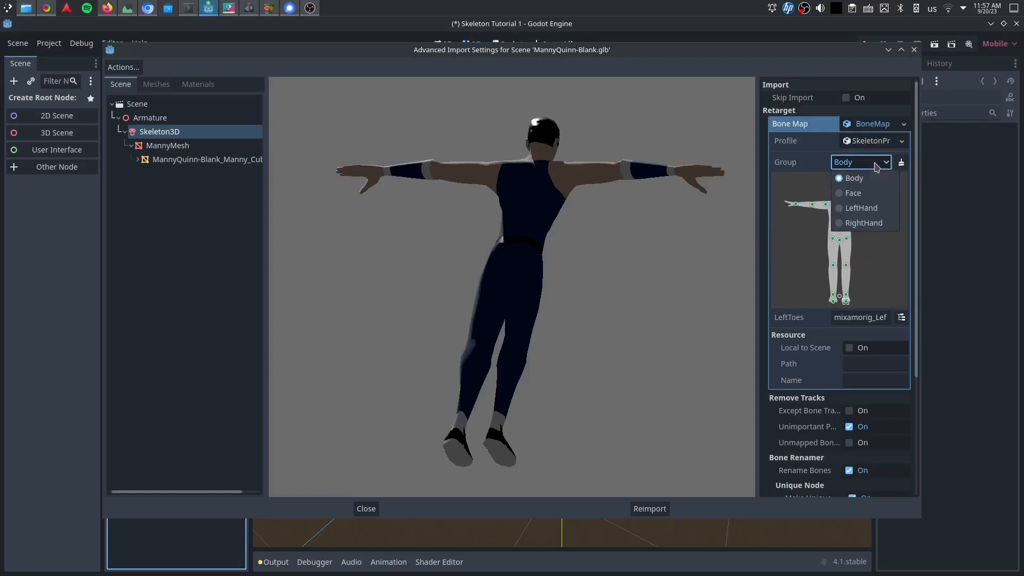
{"action": "left_click", "coordinate": [861, 209]}
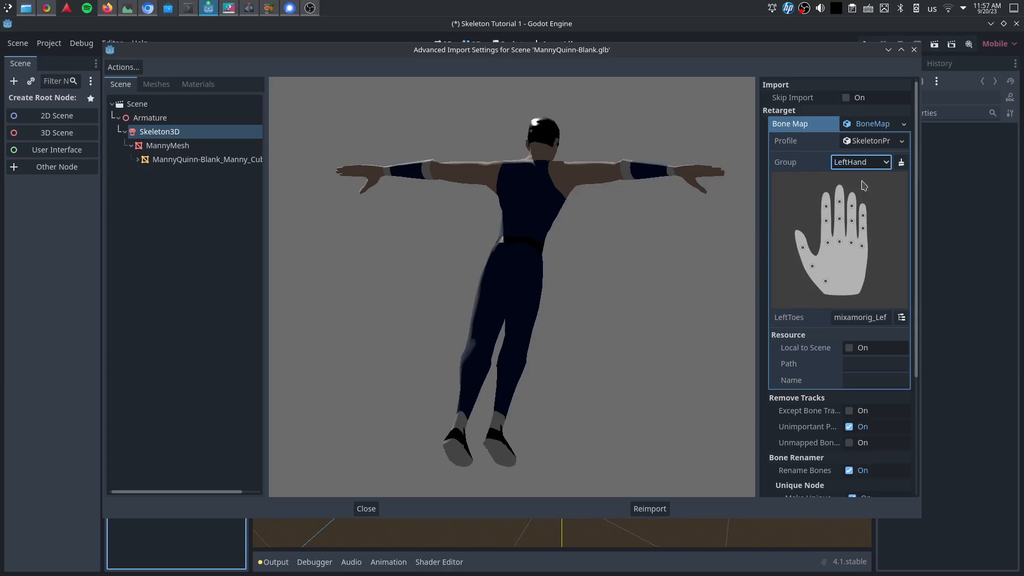
{"action": "left_click", "coordinate": [863, 163]}
{"action": "left_click", "coordinate": [864, 224]}
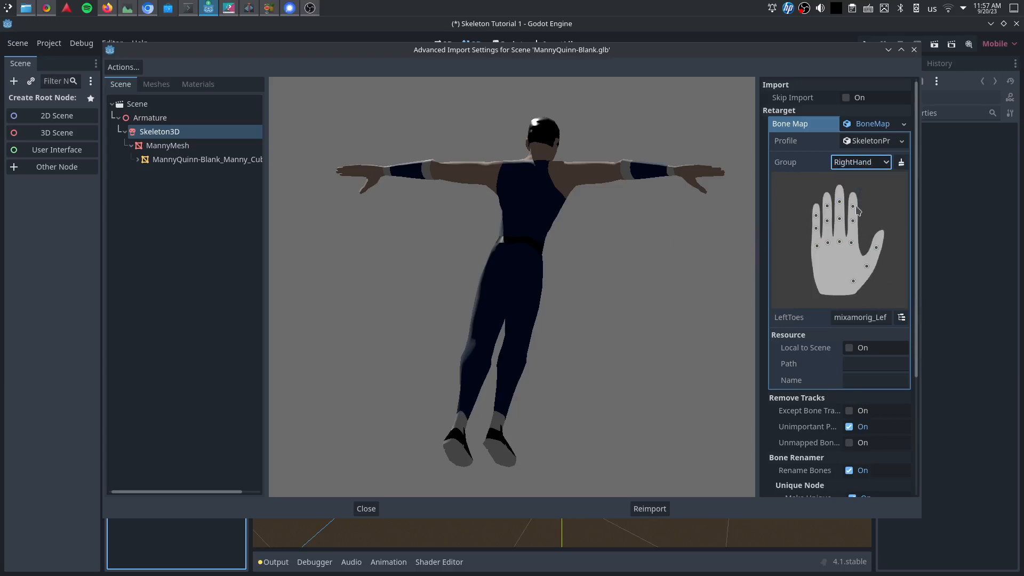
{"action": "left_click_drag", "start_coordinate": [694, 240], "coordinate": [432, 210]}
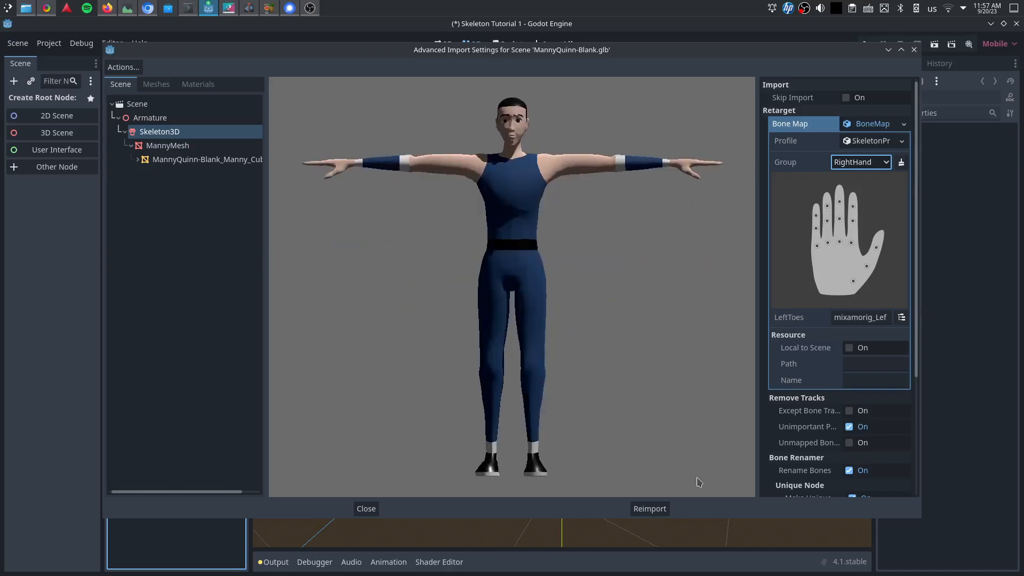
Reimport MannyQuinn-Blank.glb with the configured advanced import settings.
{"action": "left_click", "coordinate": [651, 509]}
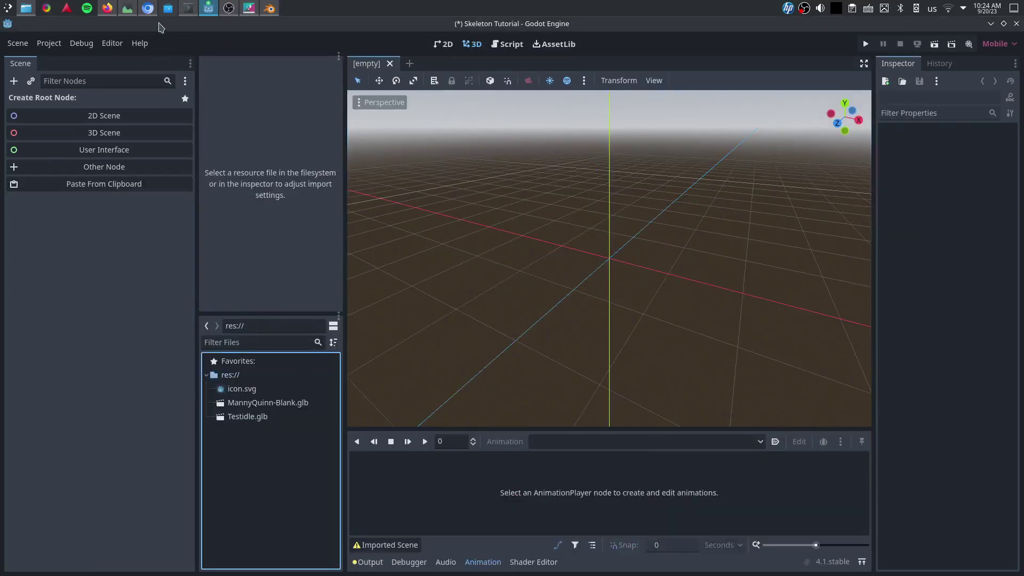
Nudge the NLA Animation Data shape in draw.io toward Mixamo Model, centred beneath Godot.
{"action": "left_click", "coordinate": [149, 8]}
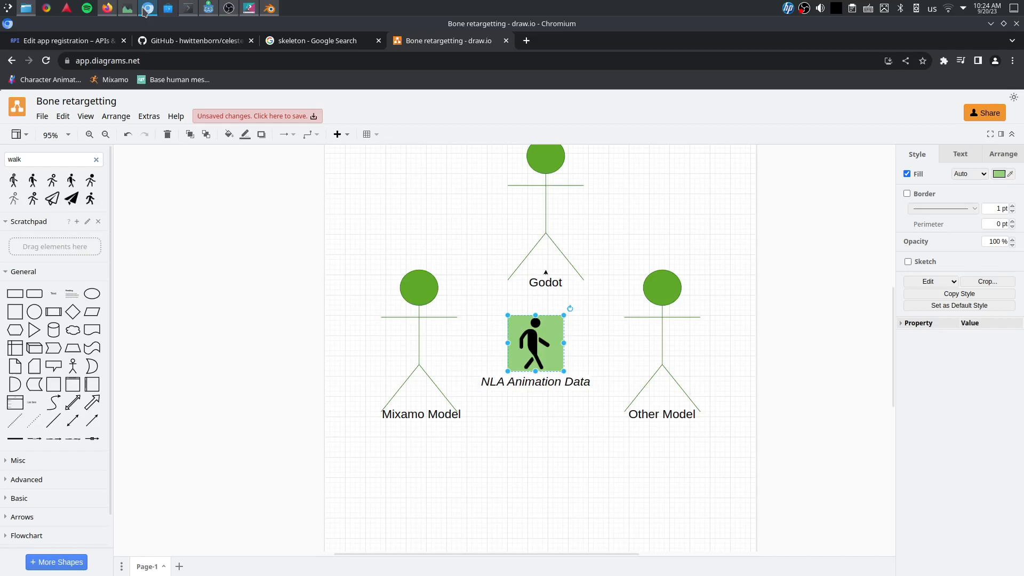
{"action": "mouse_move", "coordinate": [528, 357]}
{"action": "left_mouse_down"}
{"action": "mouse_move", "coordinate": [423, 450]}
{"action": "mouse_move", "coordinate": [538, 453]}
{"action": "mouse_move", "coordinate": [548, 352]}
{"action": "left_mouse_up"}
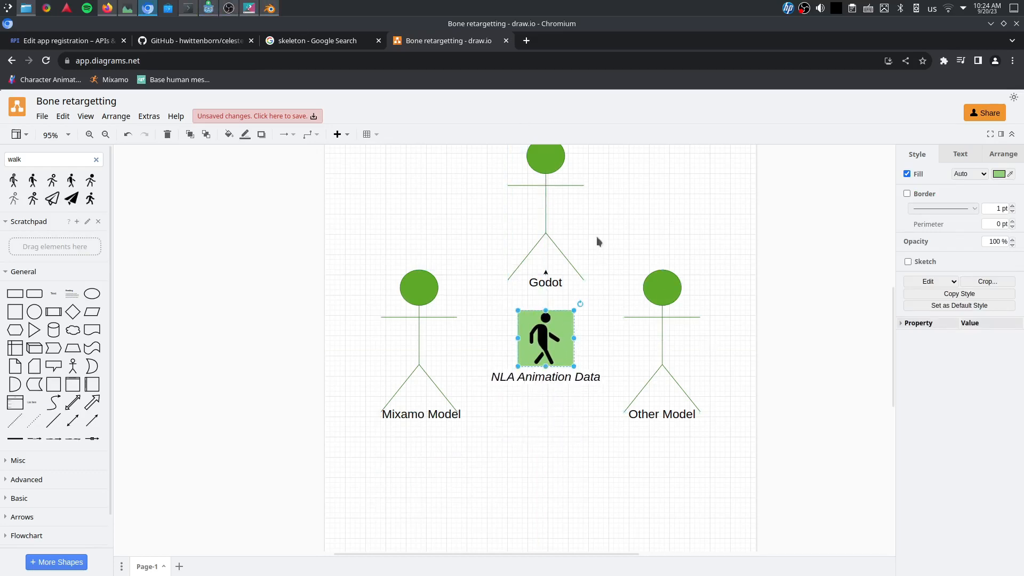
Create a new inherited scene from Testidle.glb and play its mixamo animation on the AnimationPlayer.
{"action": "left_click", "coordinate": [208, 8]}
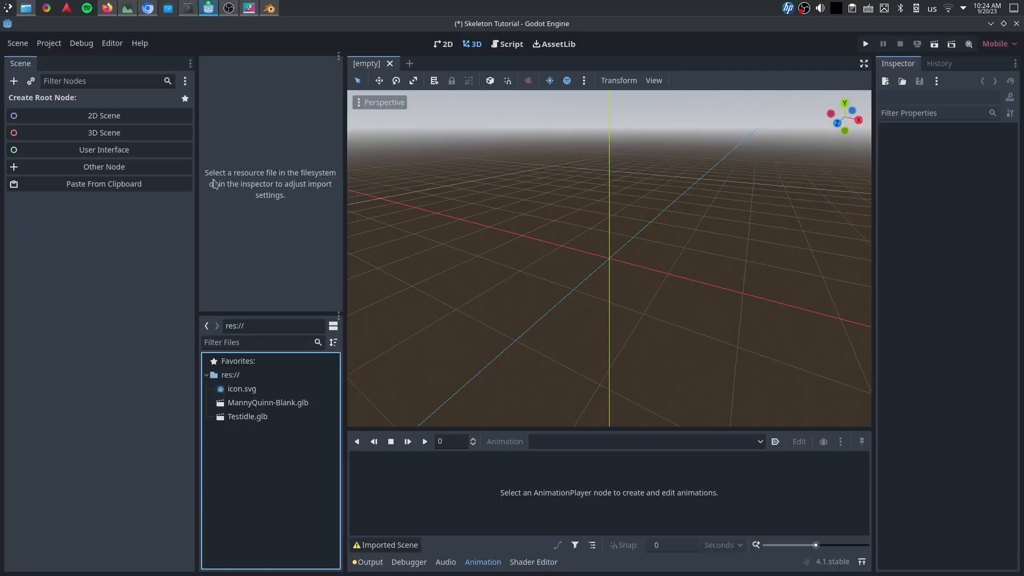
{"action": "left_click", "coordinate": [247, 417]}
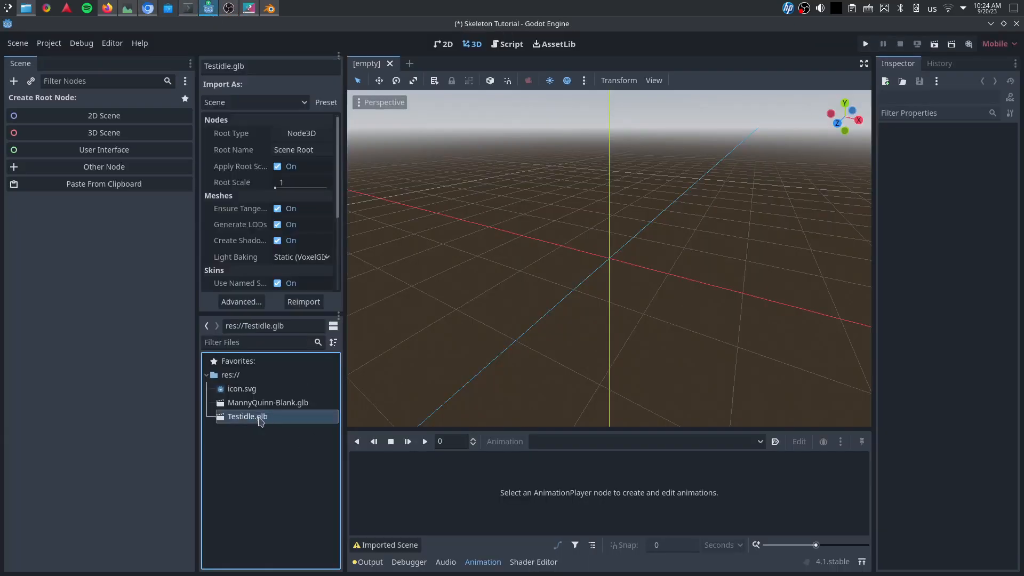
{"action": "right_click", "coordinate": [260, 421]}
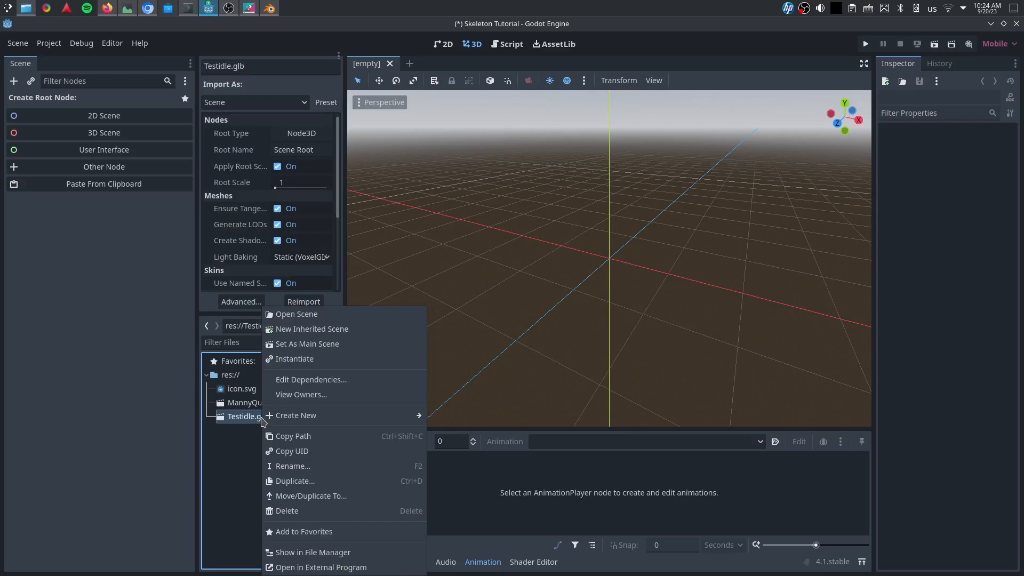
{"action": "left_click", "coordinate": [322, 334]}
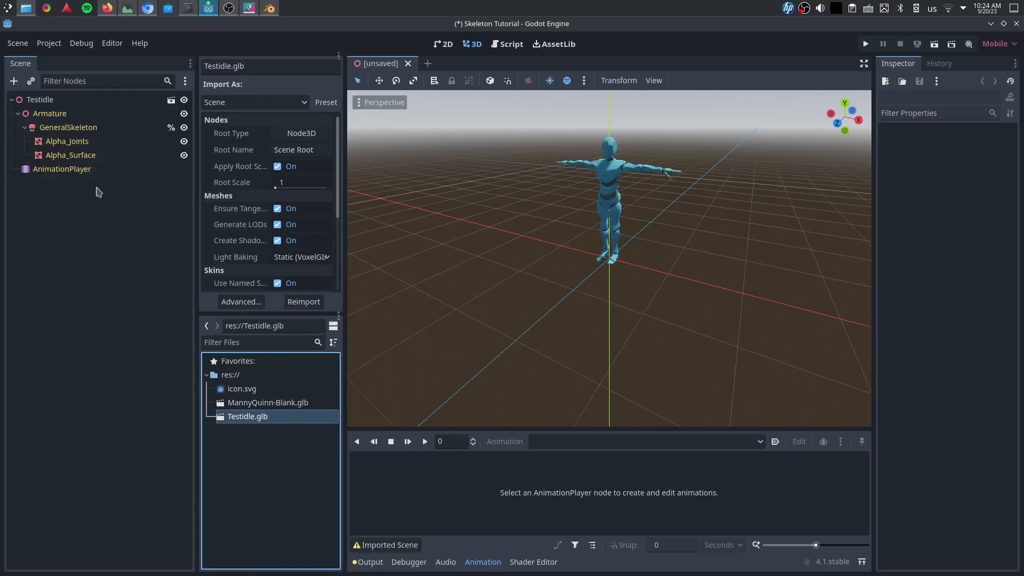
{"action": "left_click", "coordinate": [98, 174]}
{"action": "left_click", "coordinate": [424, 440]}
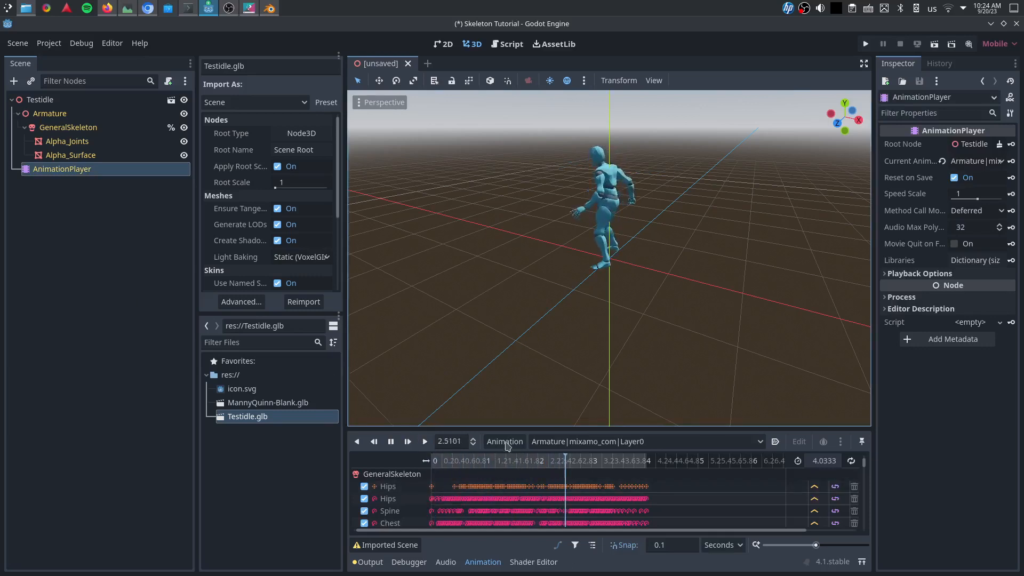
In Manage Animations, make the foreign global animation library built-in after the save attempt fails.
{"action": "left_click", "coordinate": [506, 441]}
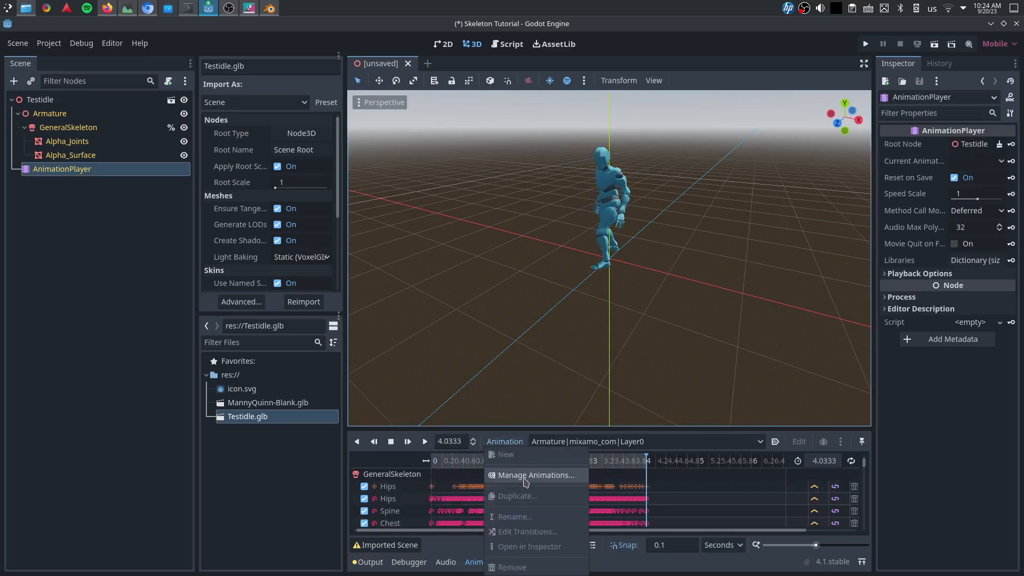
{"action": "left_click", "coordinate": [525, 478]}
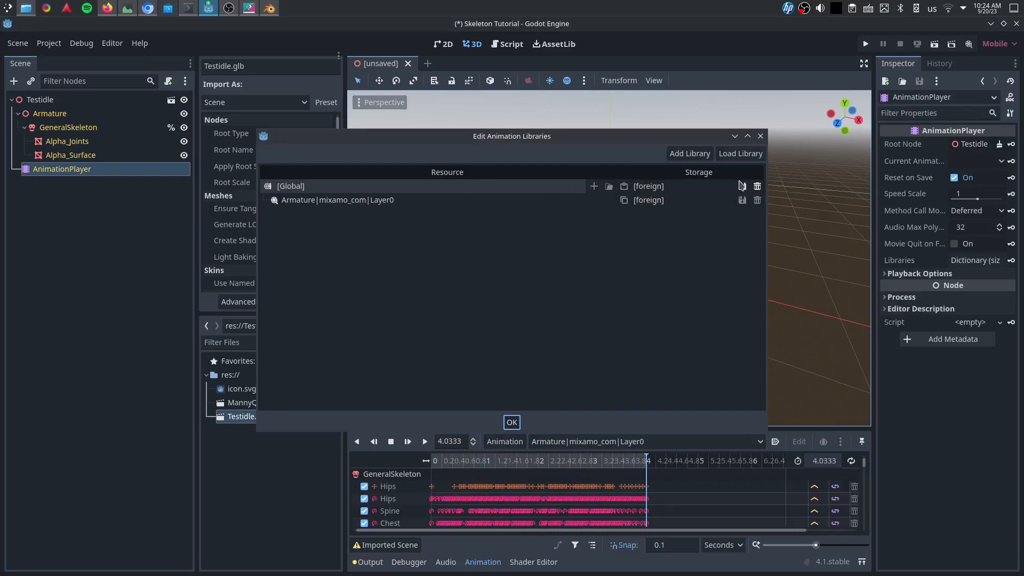
{"action": "left_click", "coordinate": [743, 187]}
{"action": "left_click", "coordinate": [753, 216]}
{"action": "left_click", "coordinate": [512, 308]}
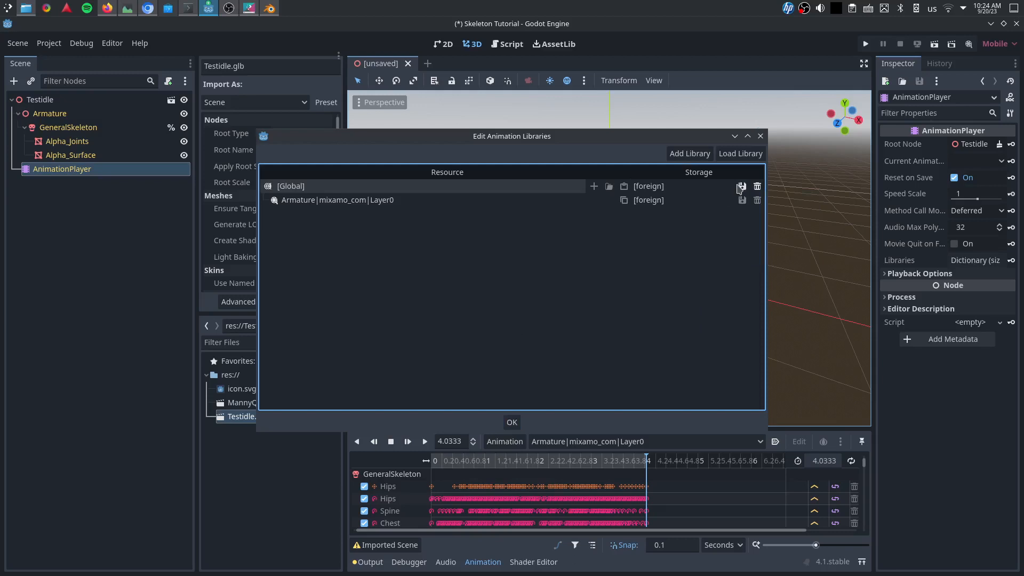
{"action": "left_click", "coordinate": [743, 186]}
{"action": "left_click", "coordinate": [768, 235]}
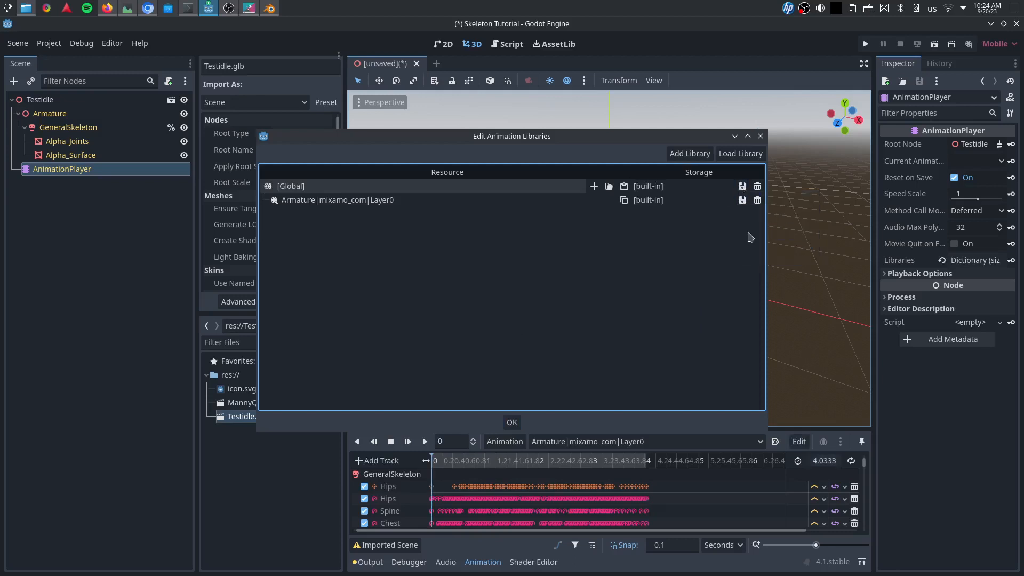
Save the animation library as a separate file named idle-anim.res.
{"action": "left_click", "coordinate": [743, 185]}
{"action": "left_click", "coordinate": [755, 217]}
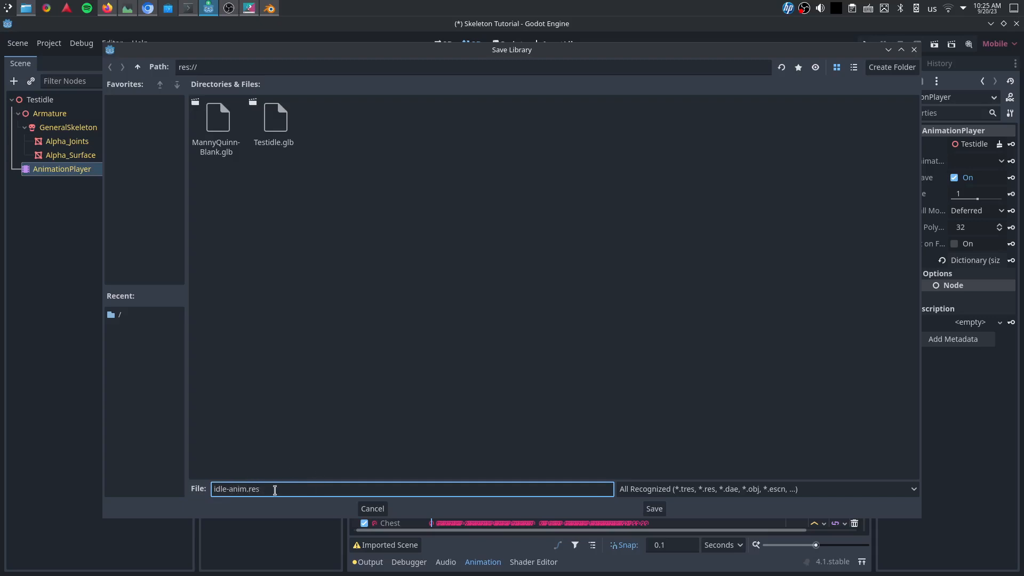
{"action": "left_click_drag", "start_coordinate": [249, 489], "coordinate": [264, 489]}
{"action": "left_click", "coordinate": [655, 509]}
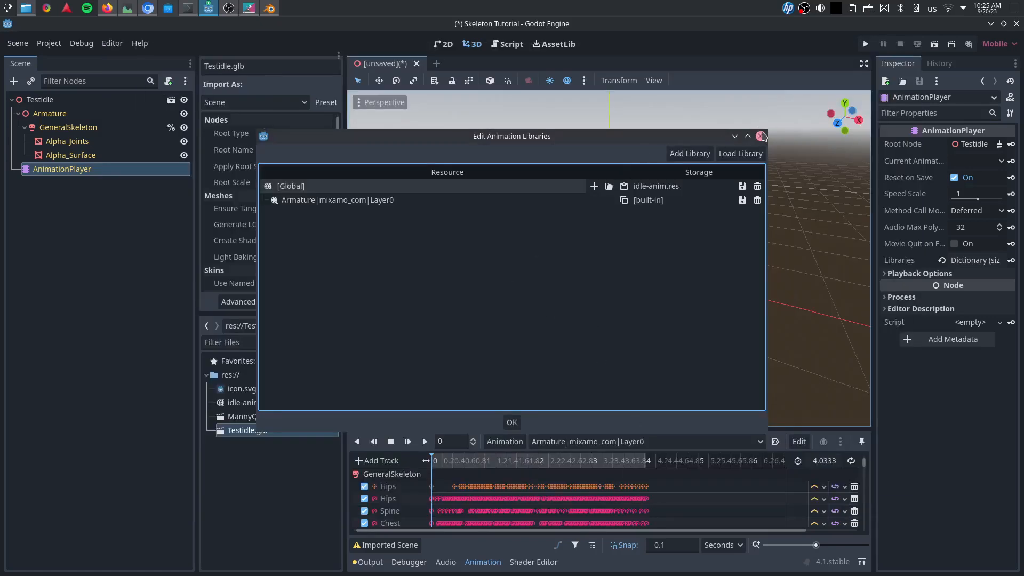
Rename the mixamo animation to Idle animation and save the library into idle-anim.res.
{"action": "double_click", "coordinate": [429, 208]}
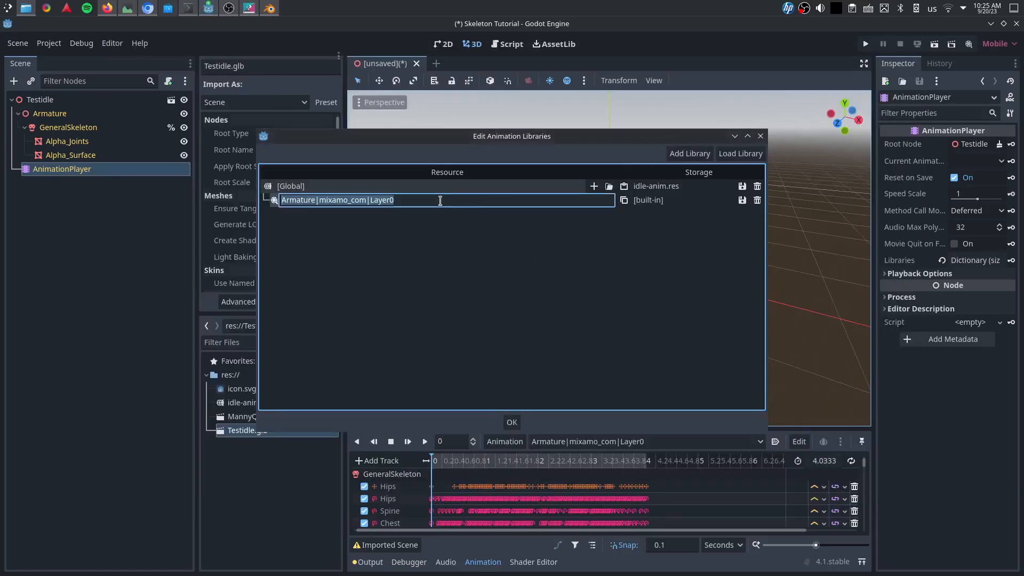
{"action": "type", "text": "I"}
{"action": "type", "text": "anmia"}
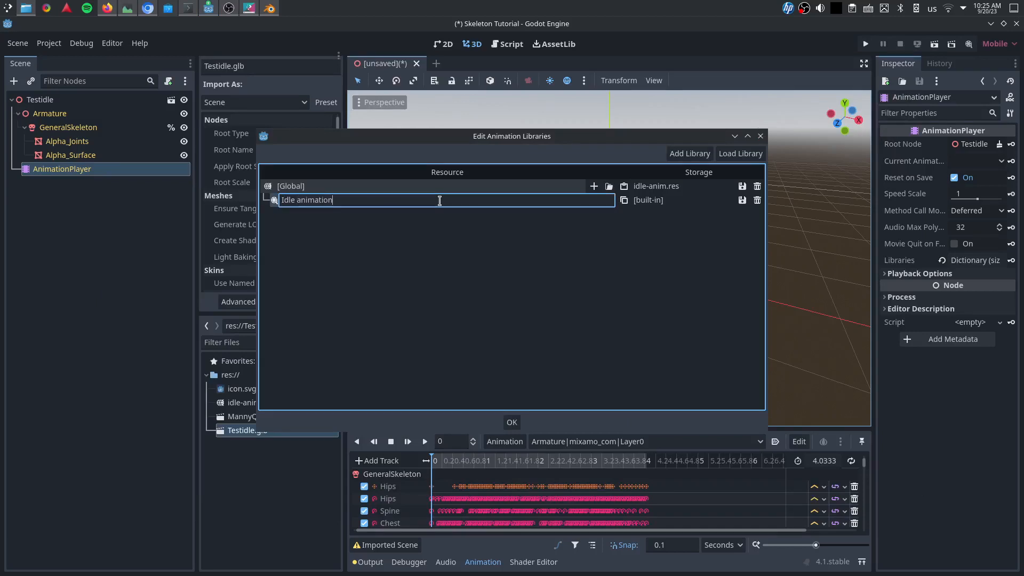
{"action": "key", "text": "Return"}
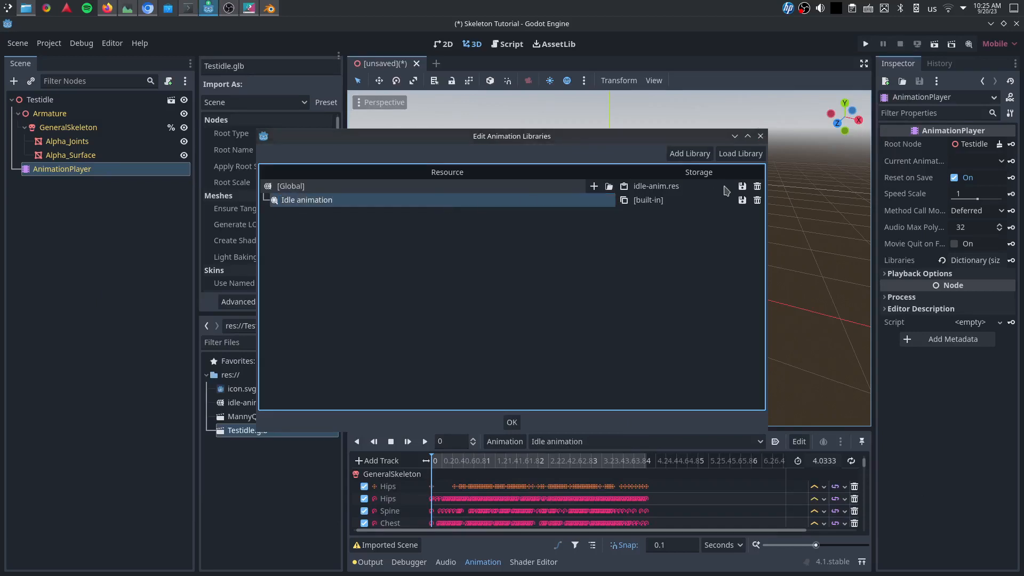
{"action": "left_click", "coordinate": [743, 187]}
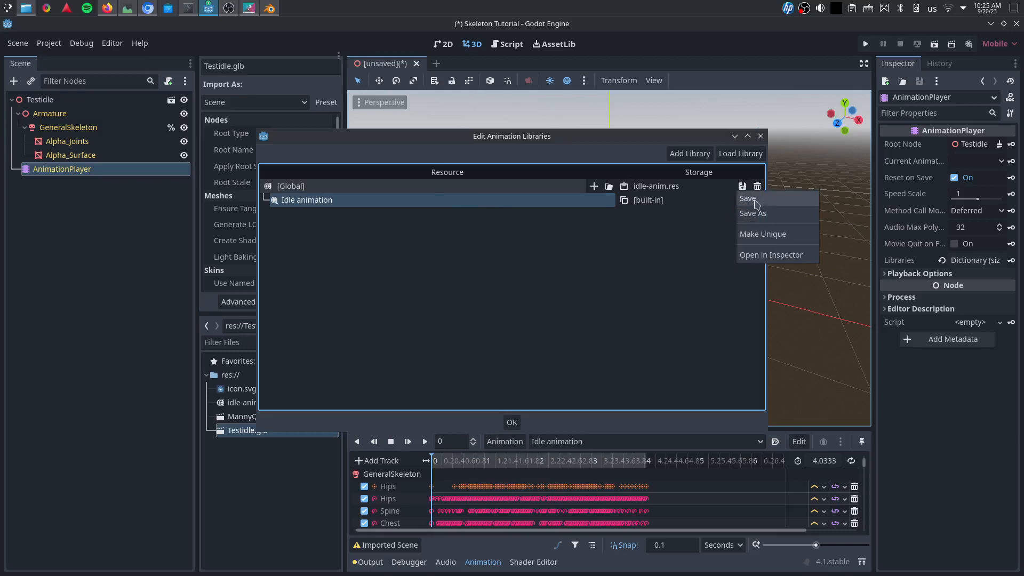
{"action": "left_click", "coordinate": [747, 198]}
{"action": "left_click", "coordinate": [761, 136]}
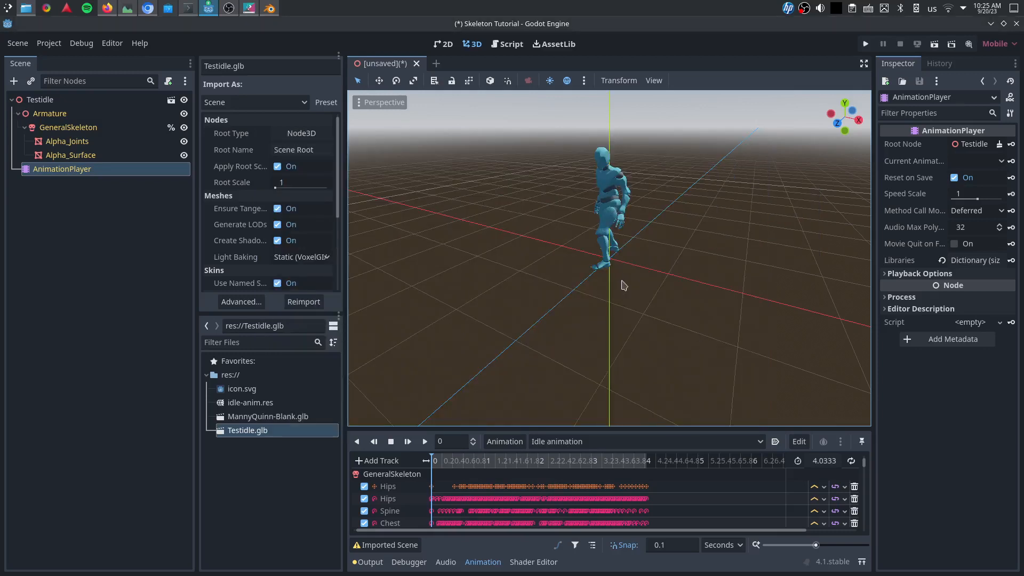
Close the inherited Testidle scene without saving and move the NLA icon under Other Model in draw.io.
{"action": "left_click", "coordinate": [417, 62]}
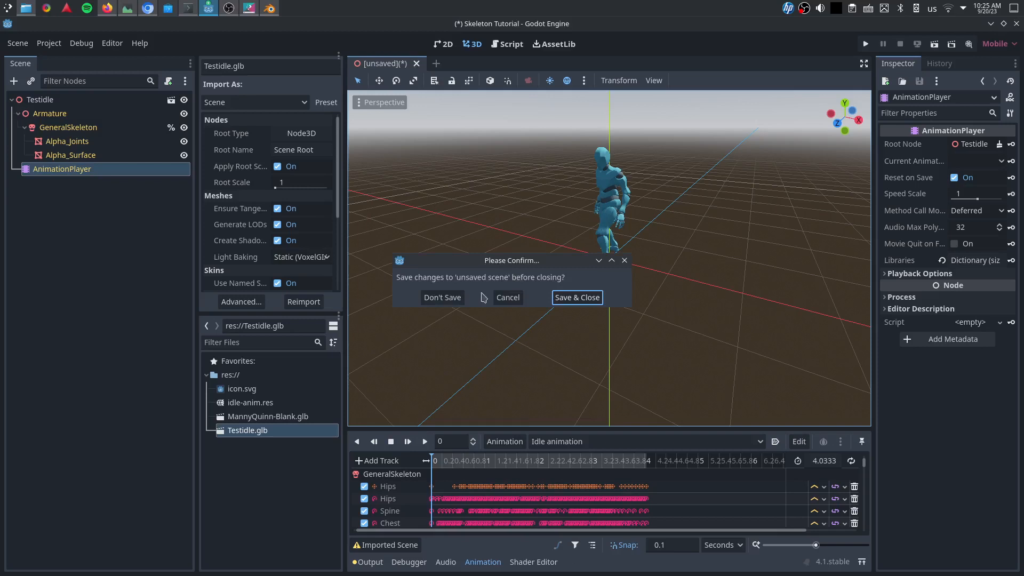
{"action": "left_click", "coordinate": [442, 298]}
{"action": "left_click", "coordinate": [267, 481]}
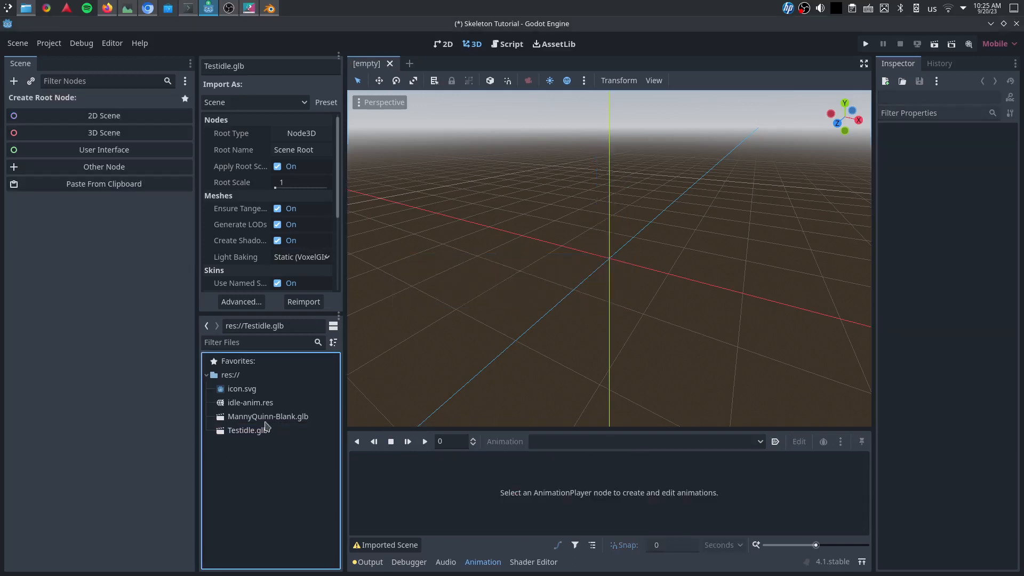
{"action": "left_click", "coordinate": [268, 418]}
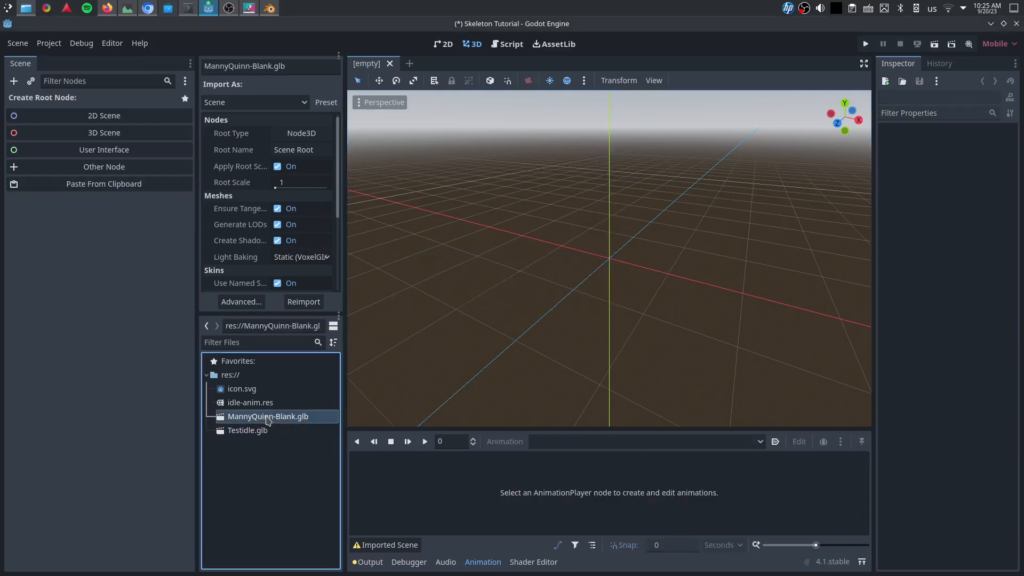
{"action": "left_click", "coordinate": [148, 9]}
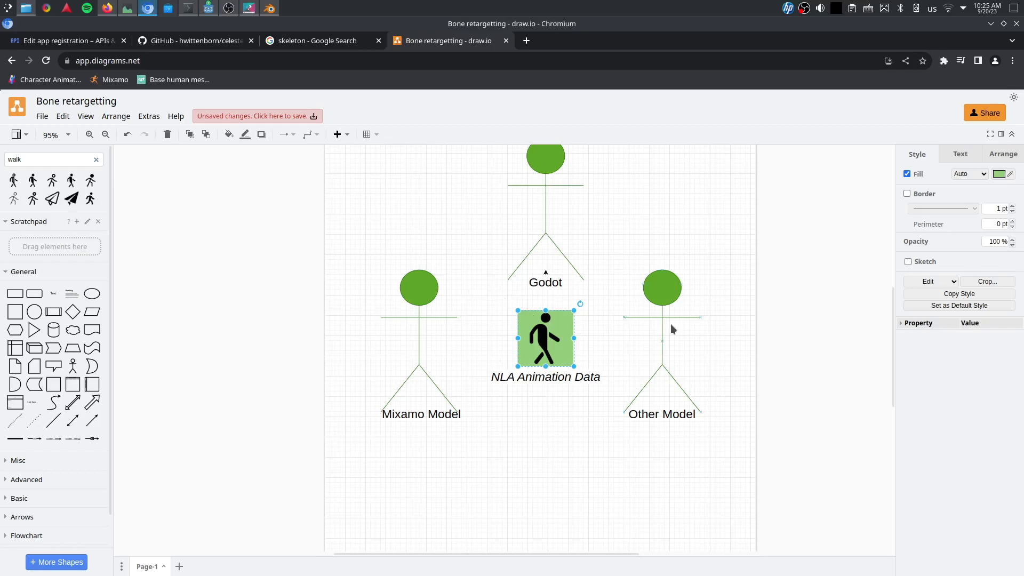
{"action": "left_click_drag", "start_coordinate": [547, 338], "coordinate": [668, 457]}
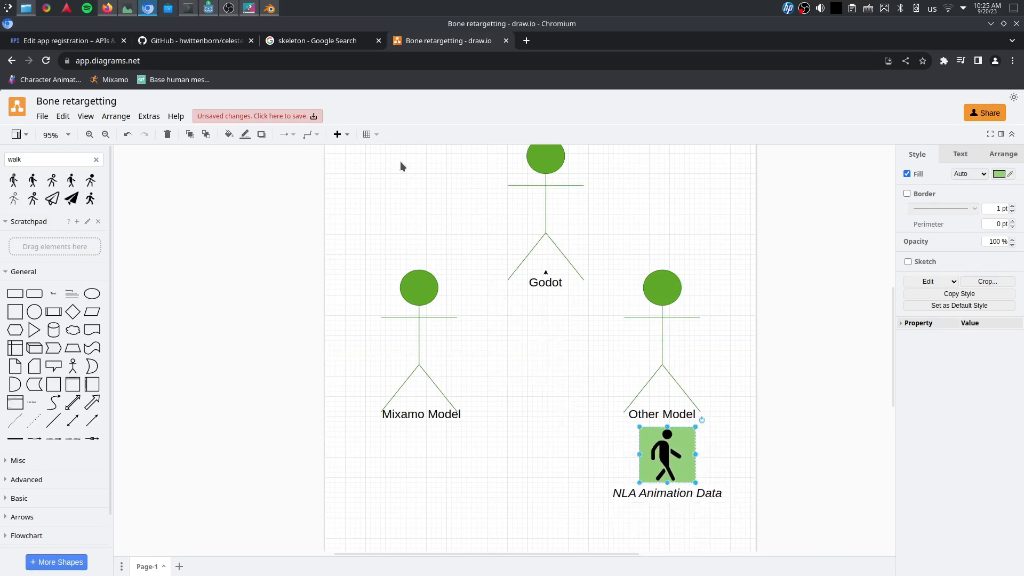
Create a new inherited scene from MannyQuinn-Blank.glb and face the mannequin's front.
{"action": "left_click", "coordinate": [208, 9]}
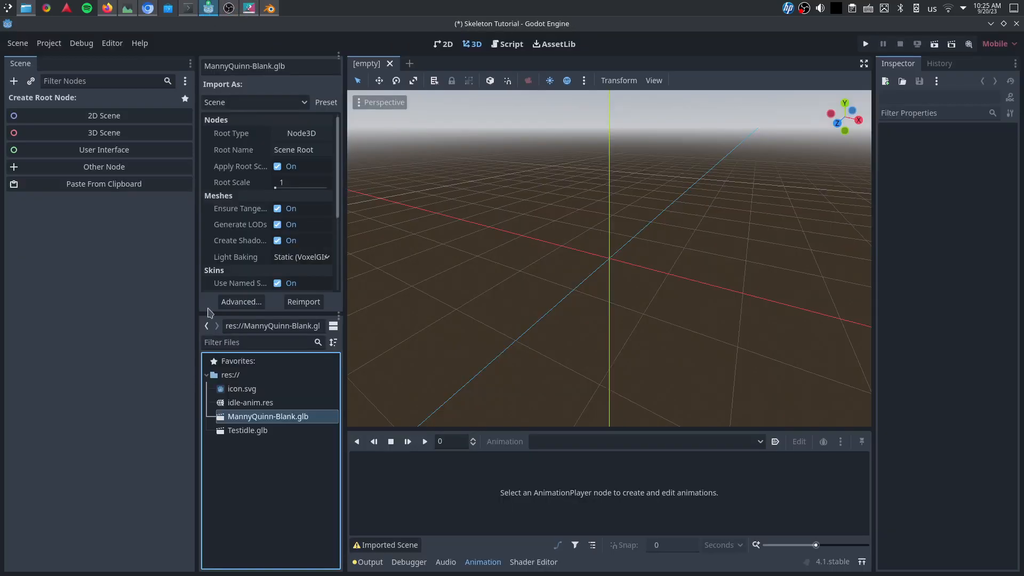
{"action": "right_click", "coordinate": [255, 422]}
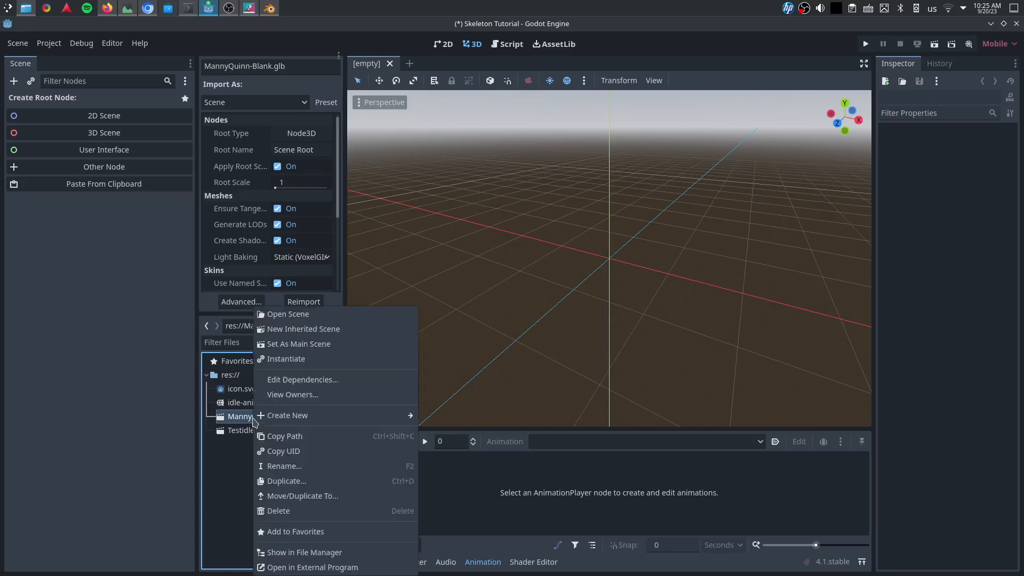
{"action": "left_click", "coordinate": [303, 329]}
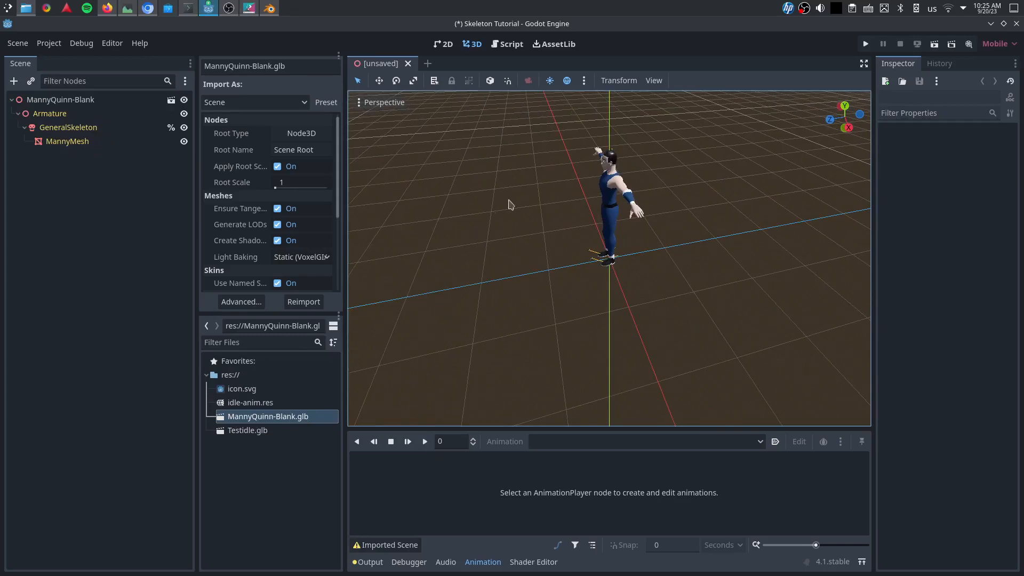
{"action": "middle_click_drag", "start_coordinate": [593, 209], "coordinate": [560, 210]}
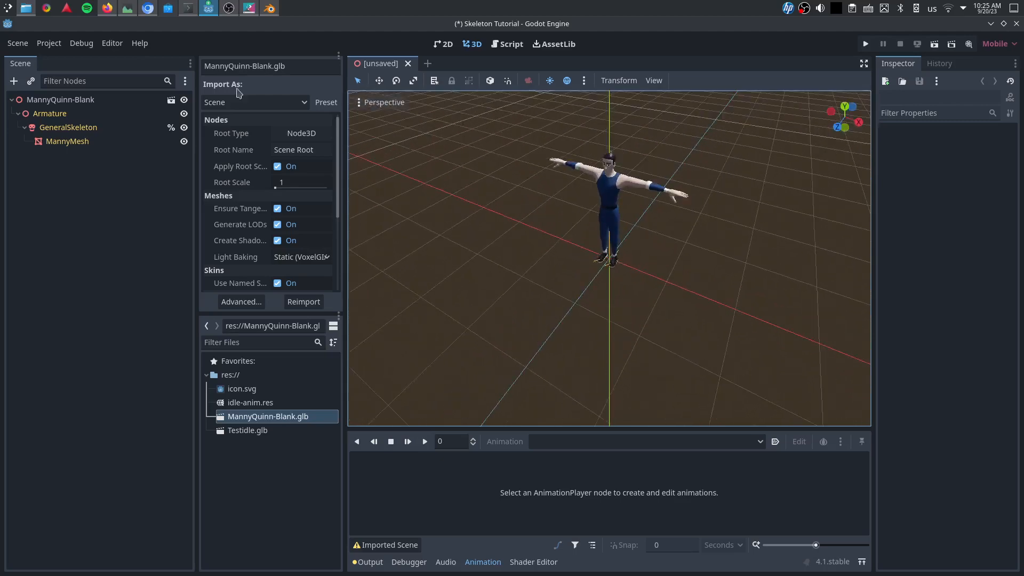
Add an AnimationPlayer child node under the MannyQuinn-Blank root.
{"action": "right_click", "coordinate": [60, 99]}
{"action": "left_click", "coordinate": [102, 110]}
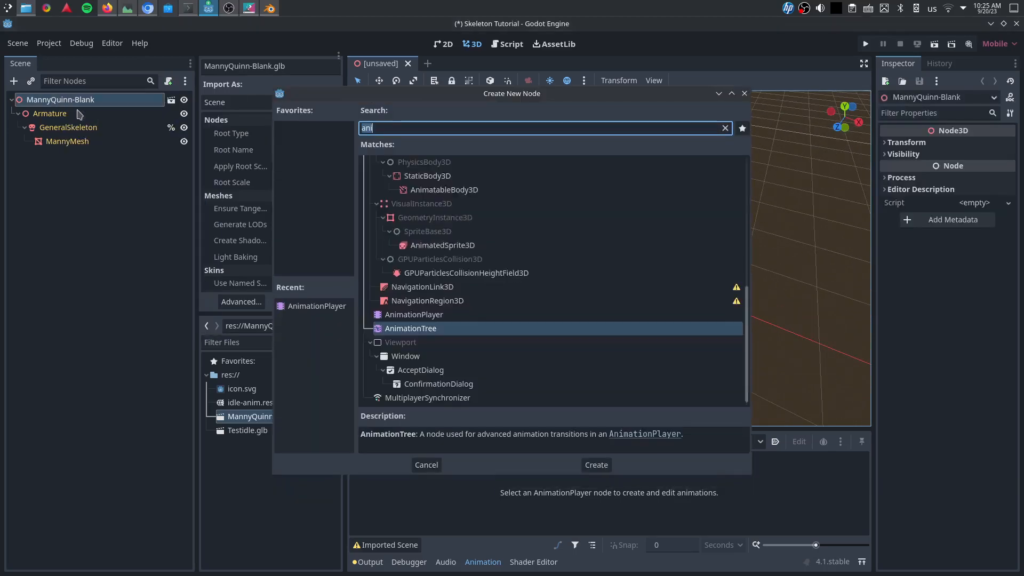
{"action": "type", "text": "ai"}
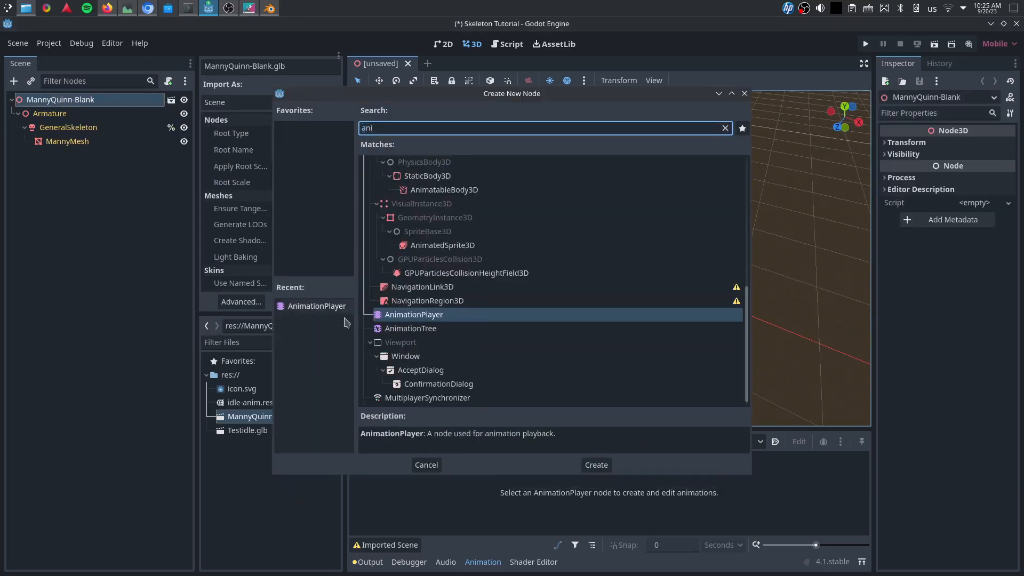
{"action": "double_click", "coordinate": [414, 314]}
{"action": "left_click", "coordinate": [62, 156]}
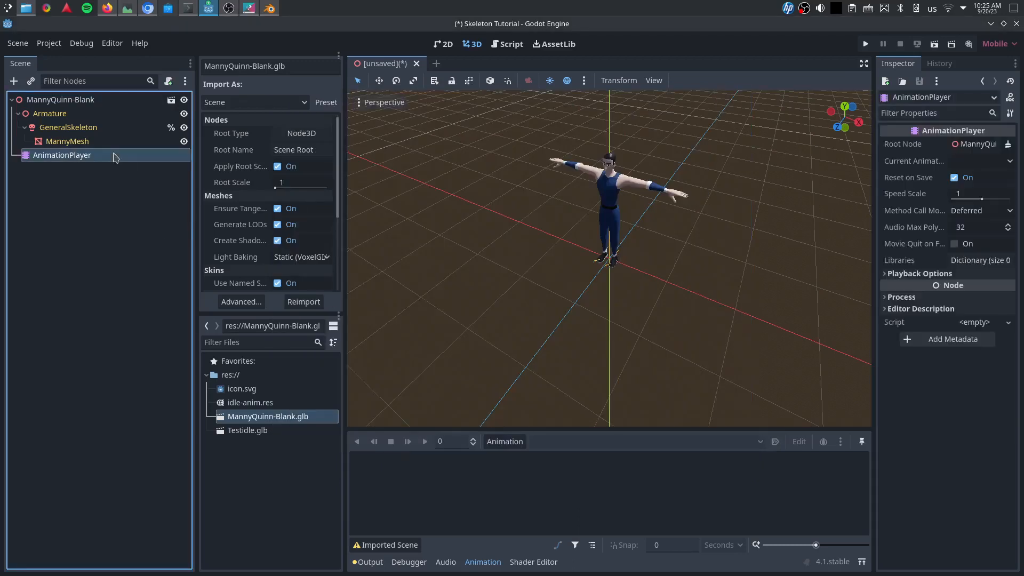
Load the idle-anim.res library into the AnimationPlayer via Manage Animations.
{"action": "left_click", "coordinate": [509, 445]}
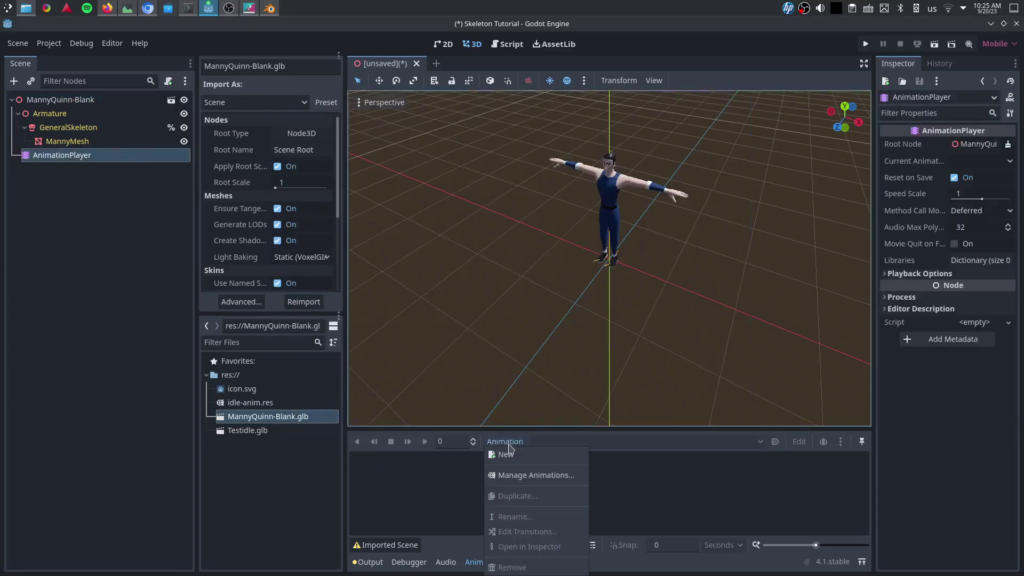
{"action": "left_click", "coordinate": [536, 475]}
{"action": "left_click", "coordinate": [750, 166]}
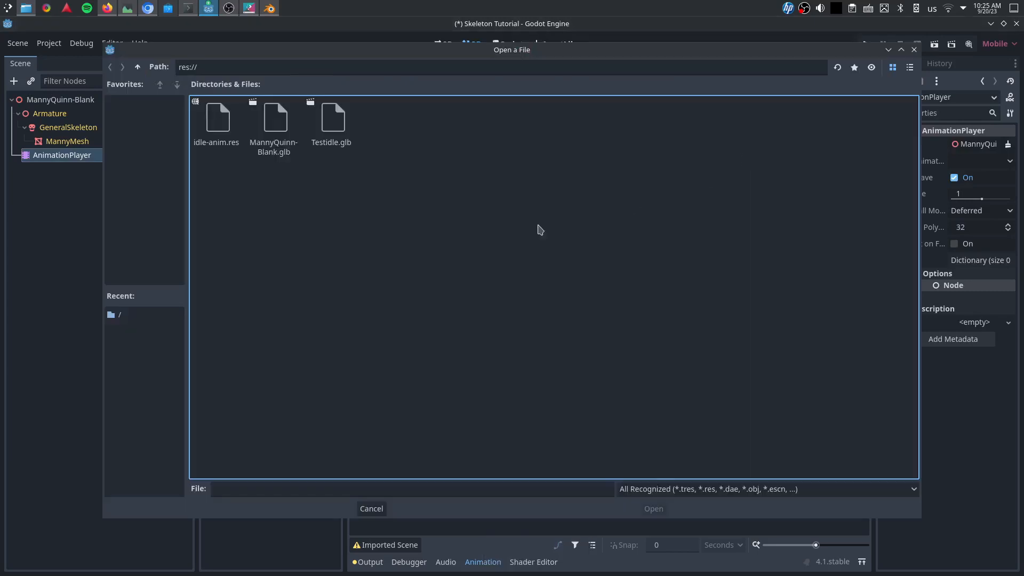
{"action": "left_click", "coordinate": [217, 144]}
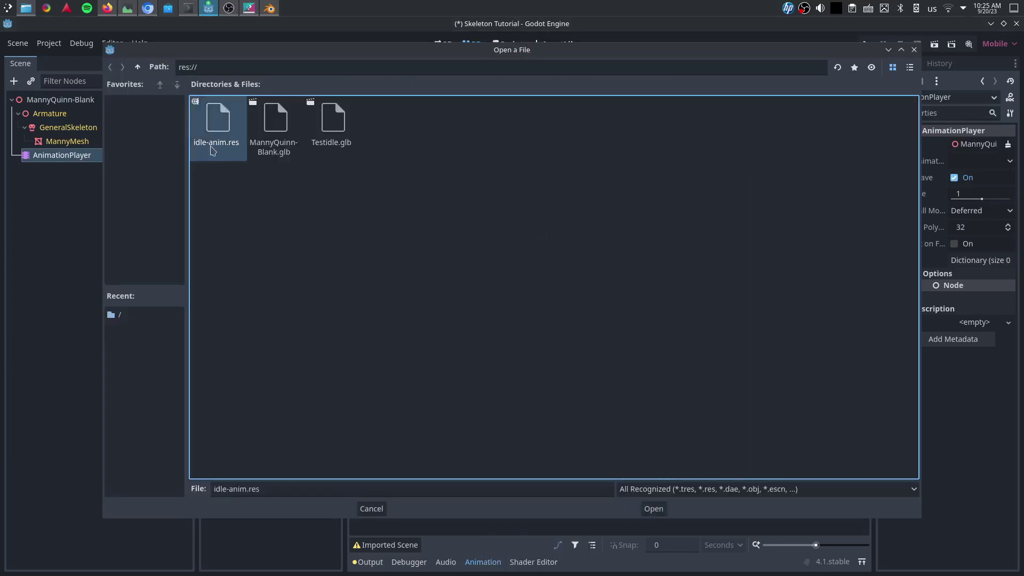
{"action": "left_click", "coordinate": [654, 510]}
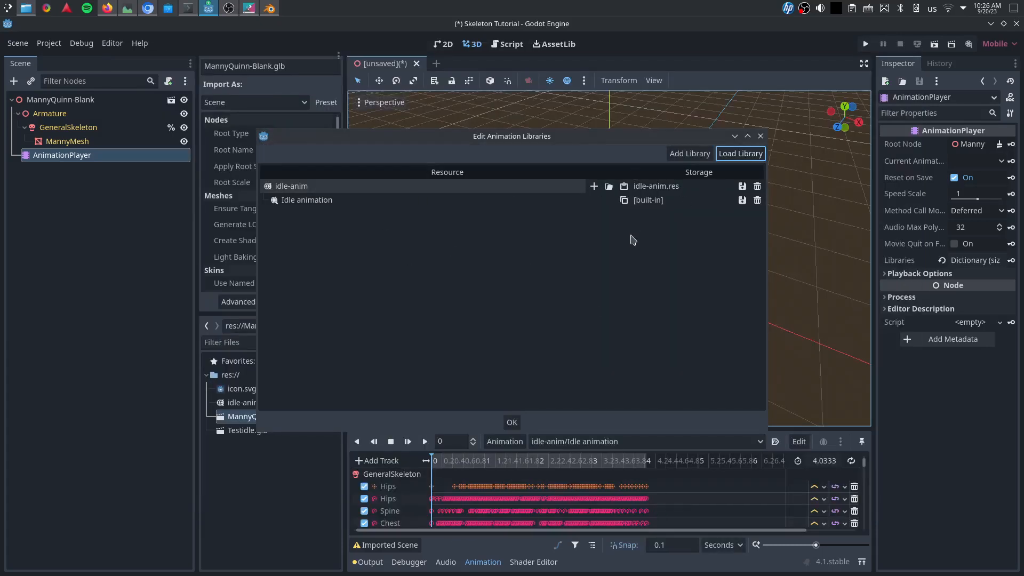
Make the idle-anim library built-in with Make Unique and confirm the library manager.
{"action": "left_click", "coordinate": [742, 186]}
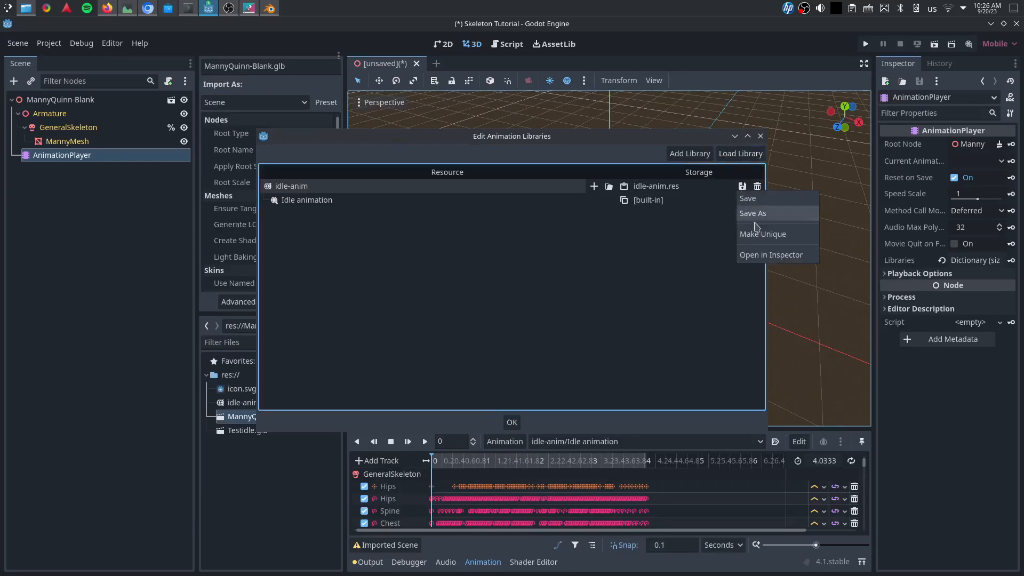
{"action": "left_click", "coordinate": [765, 238]}
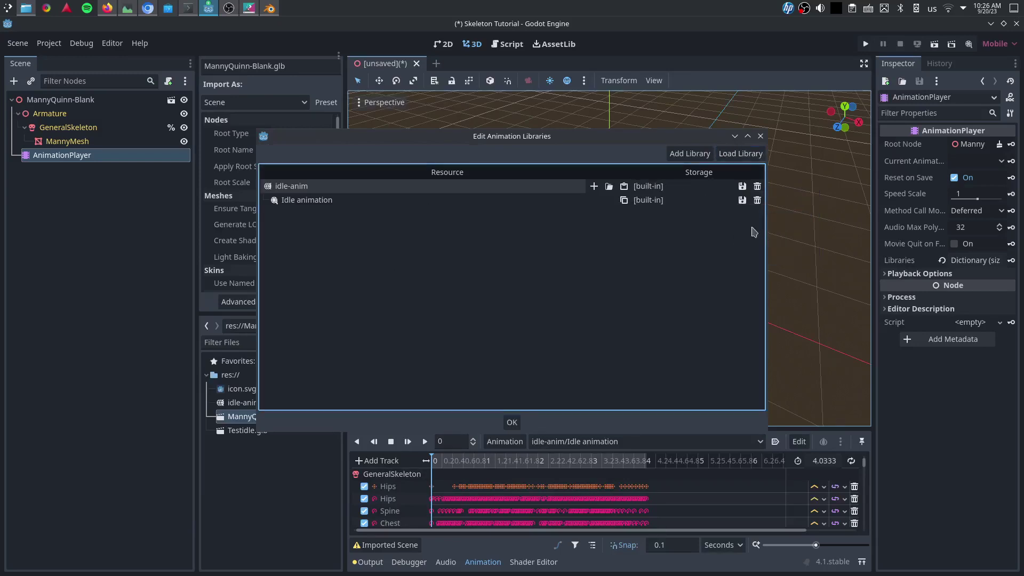
{"action": "left_click", "coordinate": [743, 186]}
{"action": "left_click", "coordinate": [686, 246]}
{"action": "left_click", "coordinate": [741, 185]}
{"action": "left_click", "coordinate": [760, 229]}
{"action": "left_click", "coordinate": [512, 424]}
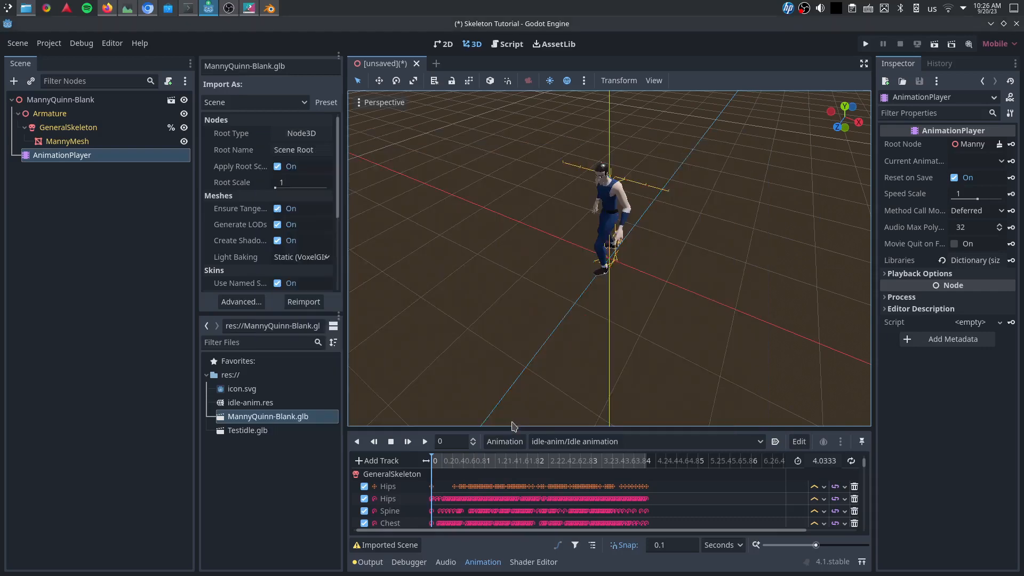
Play, restart and stop the Idle animation on Manny from a front view.
{"action": "mouse_move", "coordinate": [659, 224]}
{"action": "middle_mouse_down"}
{"action": "mouse_move", "coordinate": [793, 200]}
{"action": "mouse_move", "coordinate": [720, 256]}
{"action": "mouse_move", "coordinate": [768, 264]}
{"action": "middle_mouse_up"}
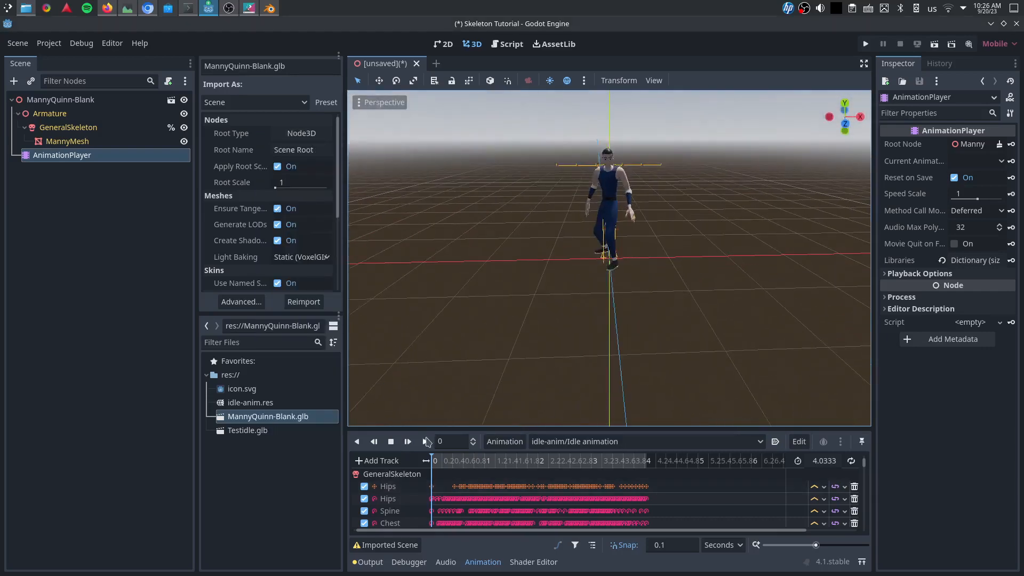
{"action": "left_click", "coordinate": [424, 441]}
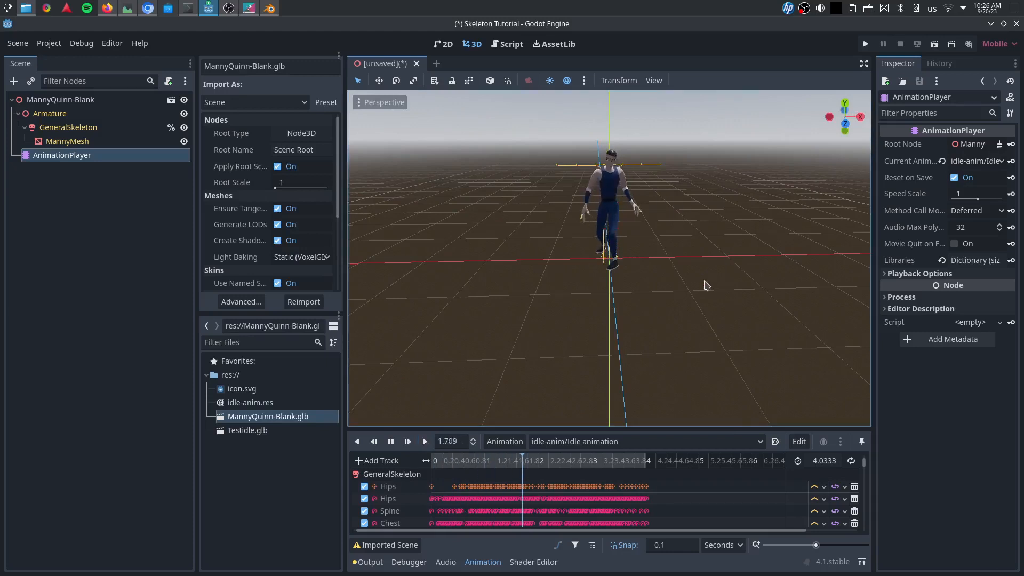
{"action": "left_click", "coordinate": [424, 441]}
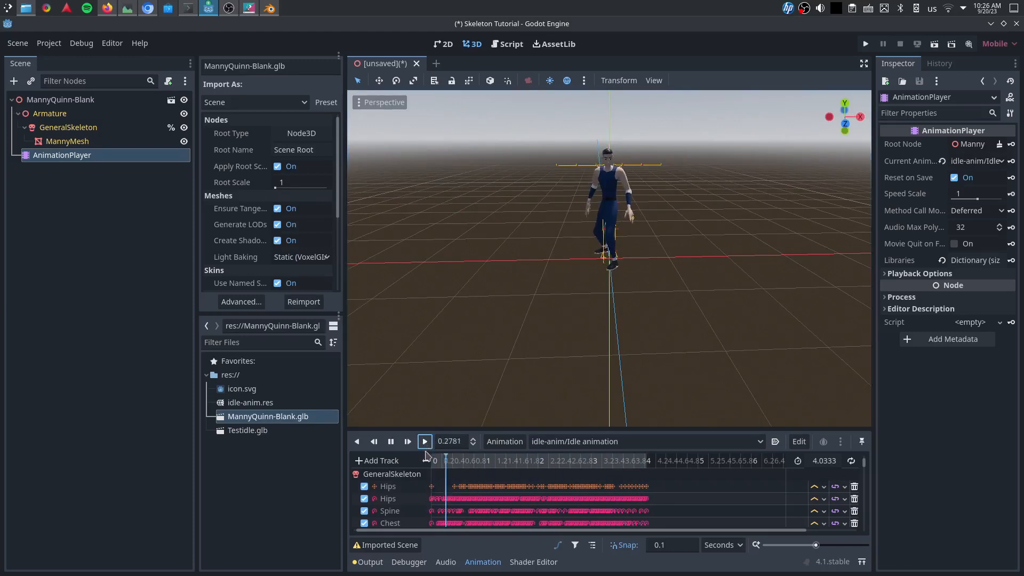
{"action": "left_click", "coordinate": [390, 441]}
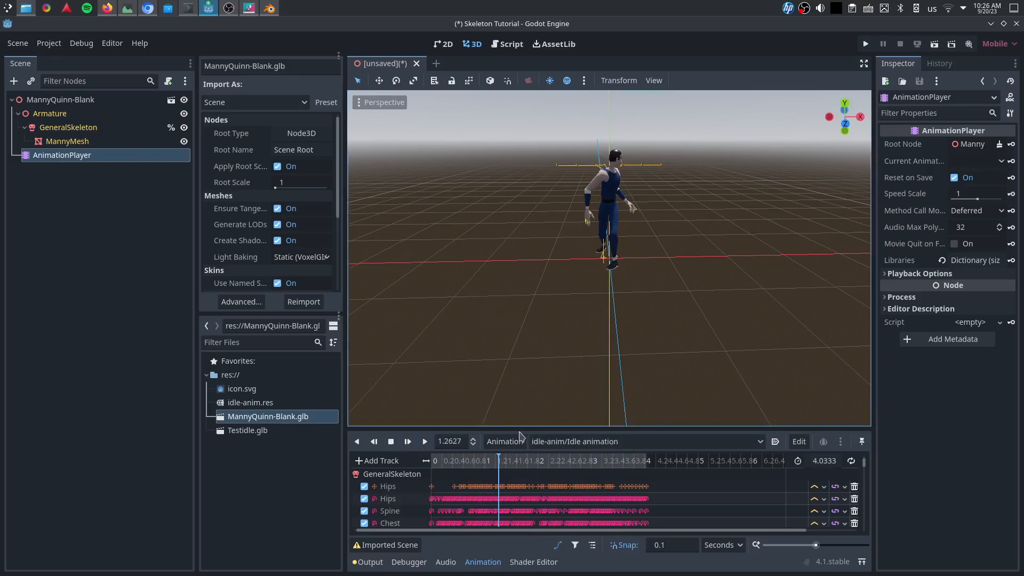
Load idle-anim.res again as a second library idle-anim 2 and make it built-in.
{"action": "left_click", "coordinate": [505, 442]}
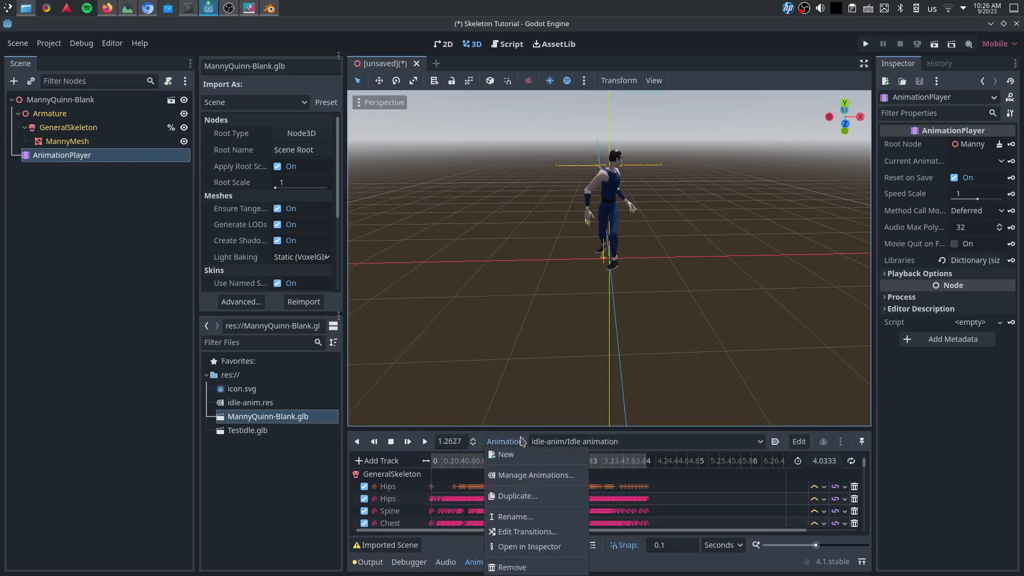
{"action": "left_click", "coordinate": [525, 475]}
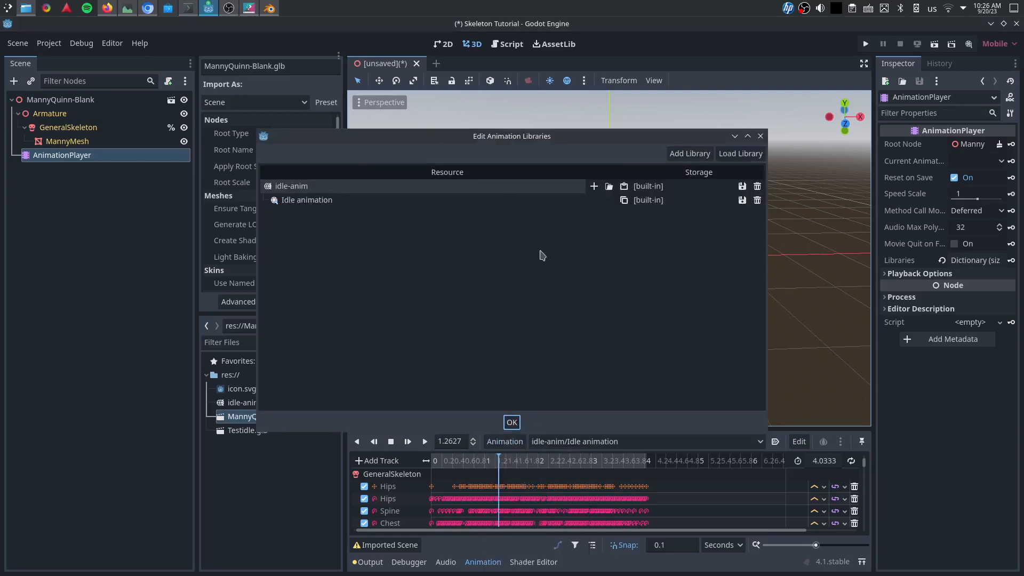
{"action": "left_click", "coordinate": [512, 421]}
{"action": "left_click", "coordinate": [505, 441]}
{"action": "left_click", "coordinate": [529, 475]}
{"action": "left_click", "coordinate": [741, 154]}
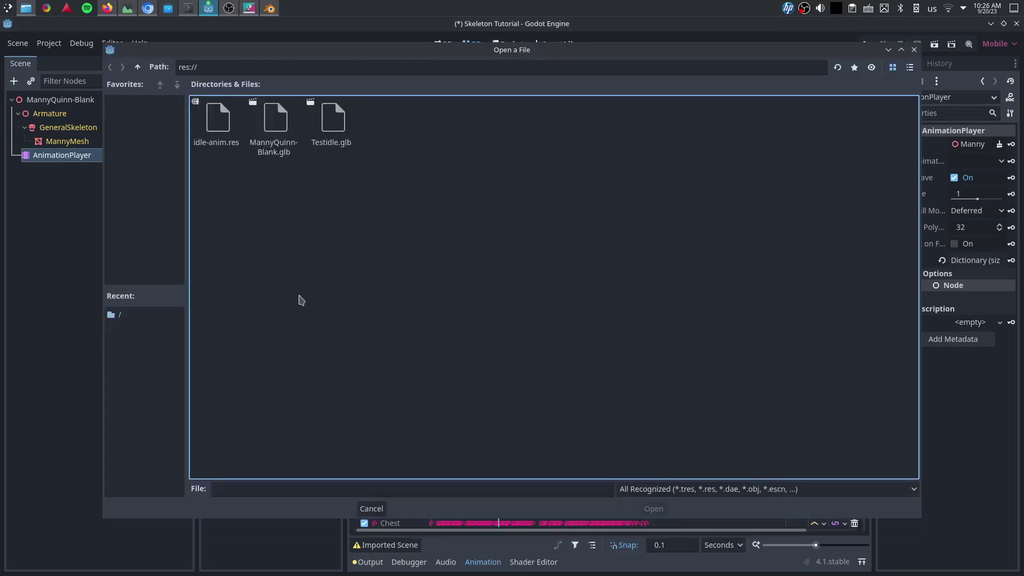
{"action": "left_click", "coordinate": [217, 120]}
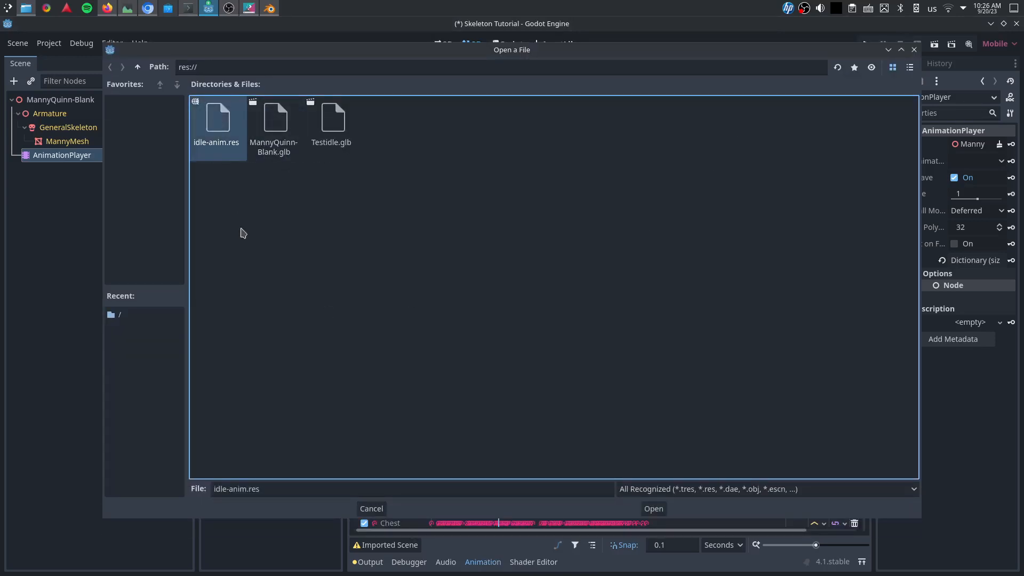
{"action": "left_click", "coordinate": [654, 509]}
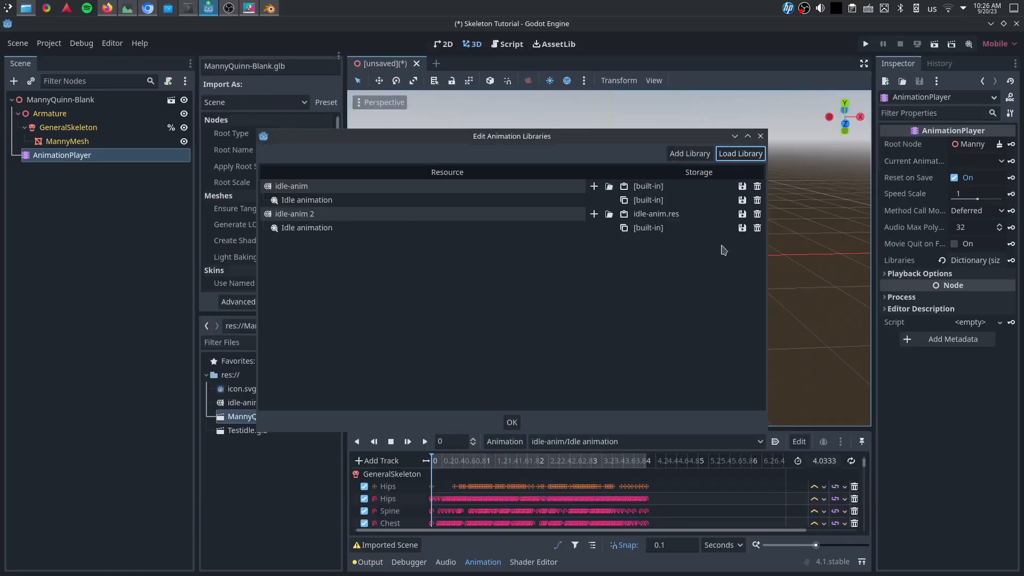
{"action": "left_click", "coordinate": [743, 215]}
{"action": "left_click", "coordinate": [757, 254]}
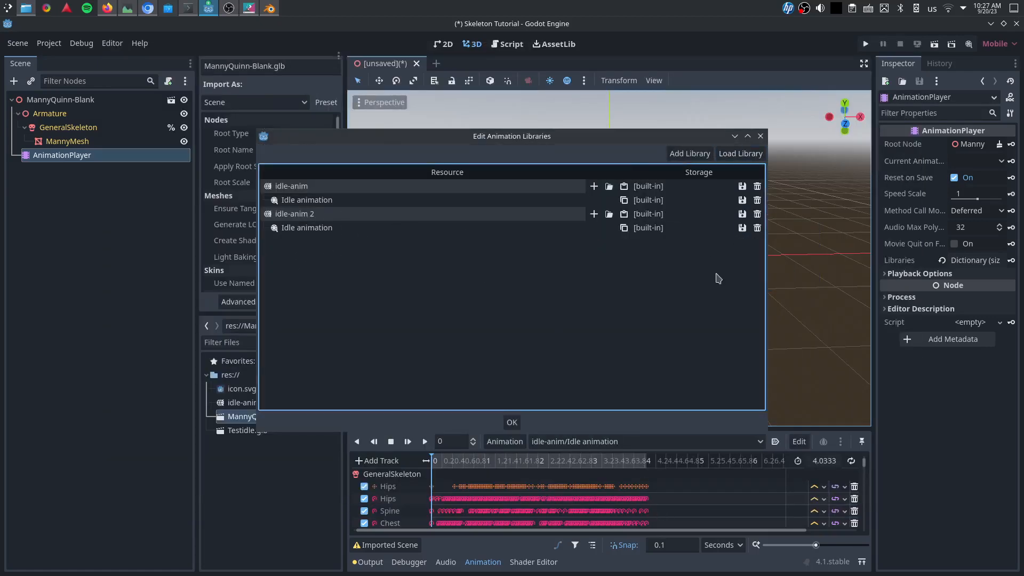
Delete both idle-anim libraries from the AnimationPlayer, confirm, and switch to OBS Studio.
{"action": "left_click", "coordinate": [325, 232]}
{"action": "key", "text": "Delete"}
{"action": "left_click", "coordinate": [758, 186]}
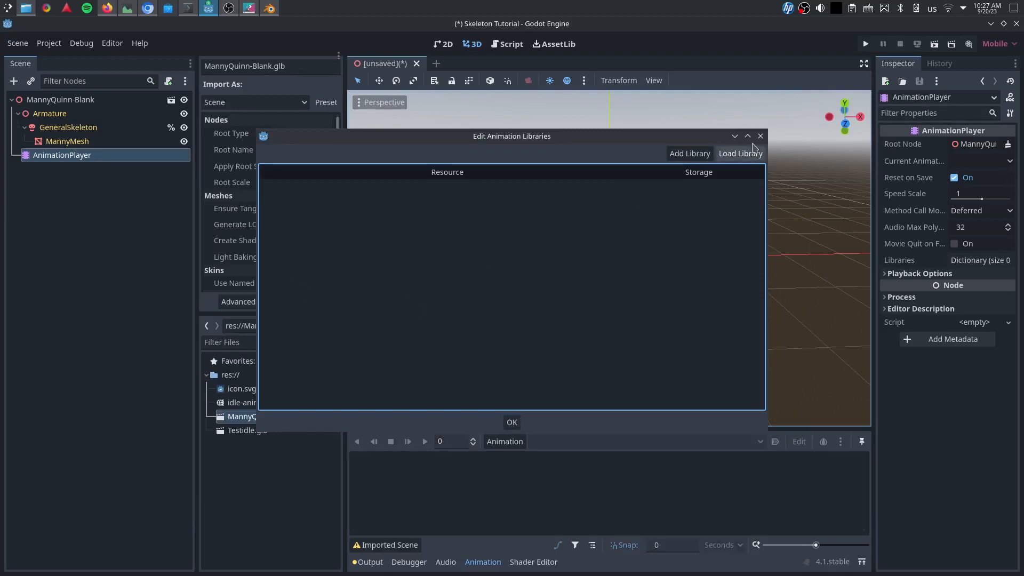
{"action": "left_click", "coordinate": [761, 136]}
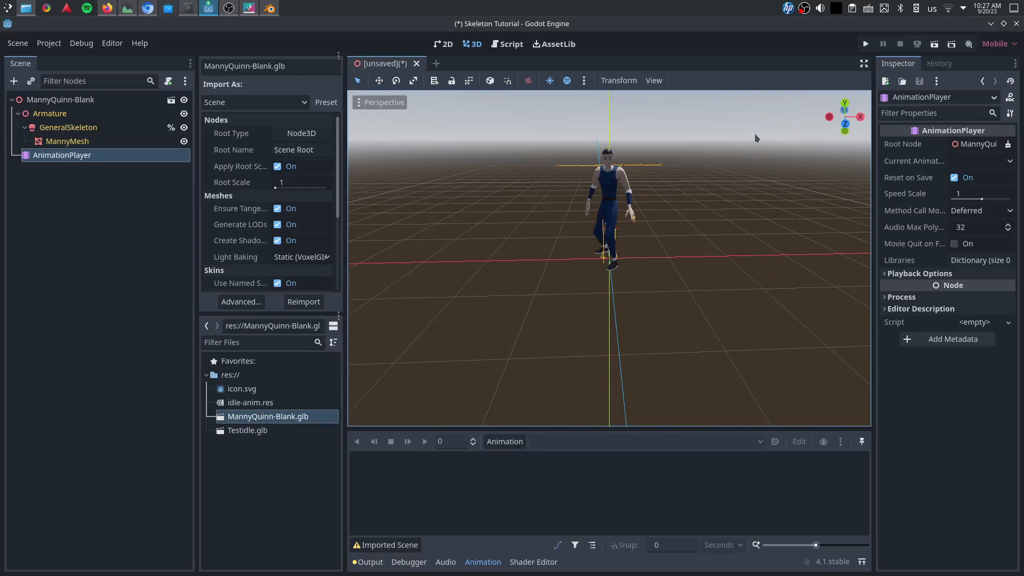
{"action": "mouse_move", "coordinate": [754, 133]}
{"action": "middle_mouse_down"}
{"action": "mouse_move", "coordinate": [609, 160]}
{"action": "mouse_move", "coordinate": [649, 242]}
{"action": "middle_mouse_up"}
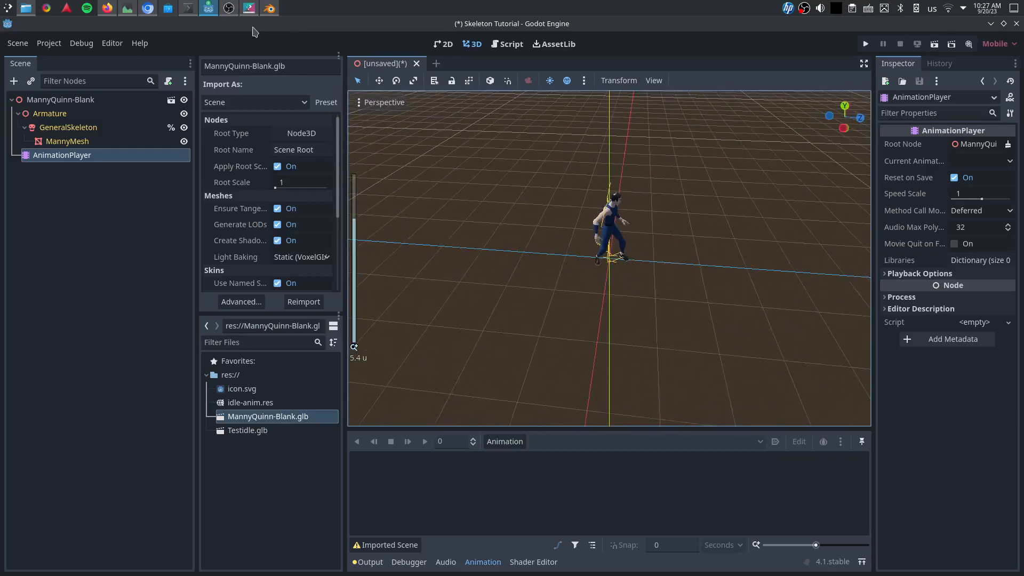
{"action": "left_click", "coordinate": [229, 10]}
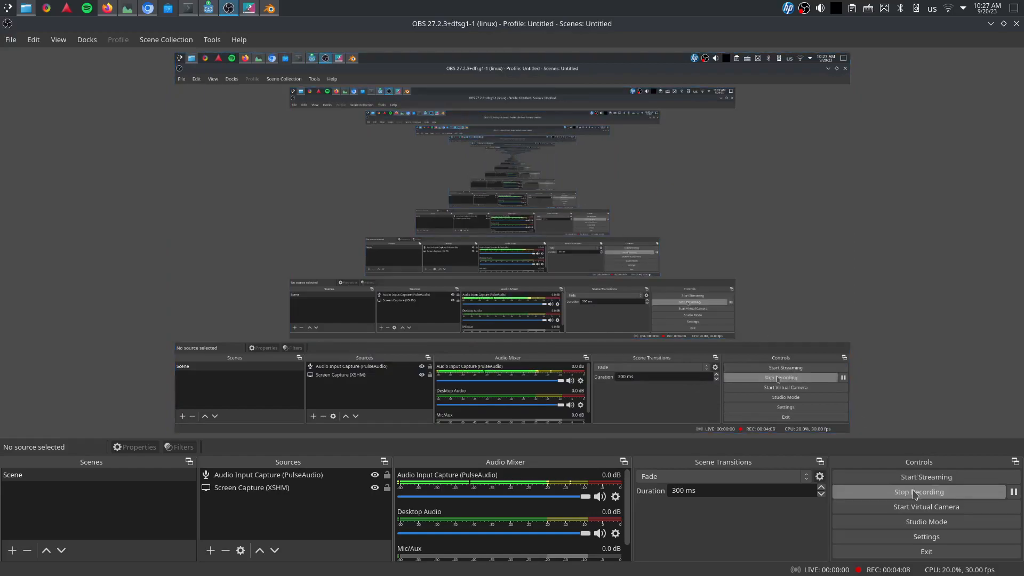